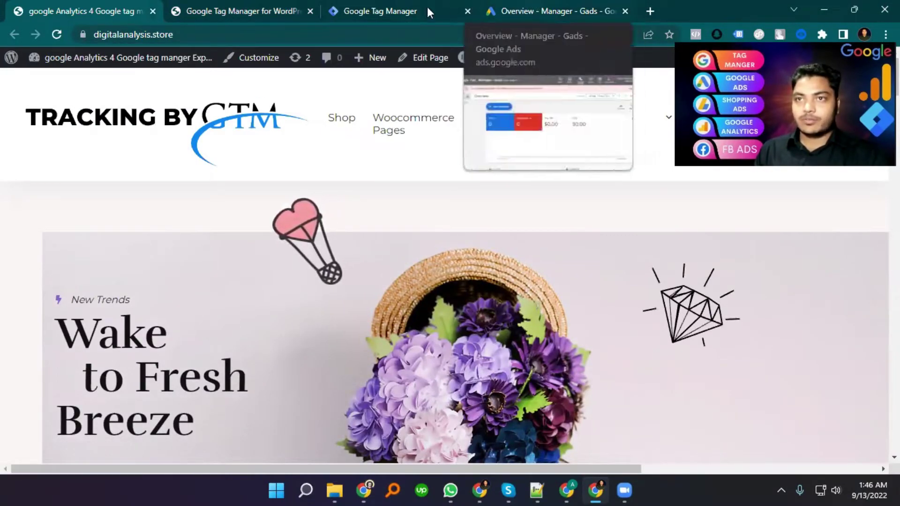
Switch to Google Ads and open the Tracking by GTM ads account
{"action": "left_click", "coordinate": [614, 9]}
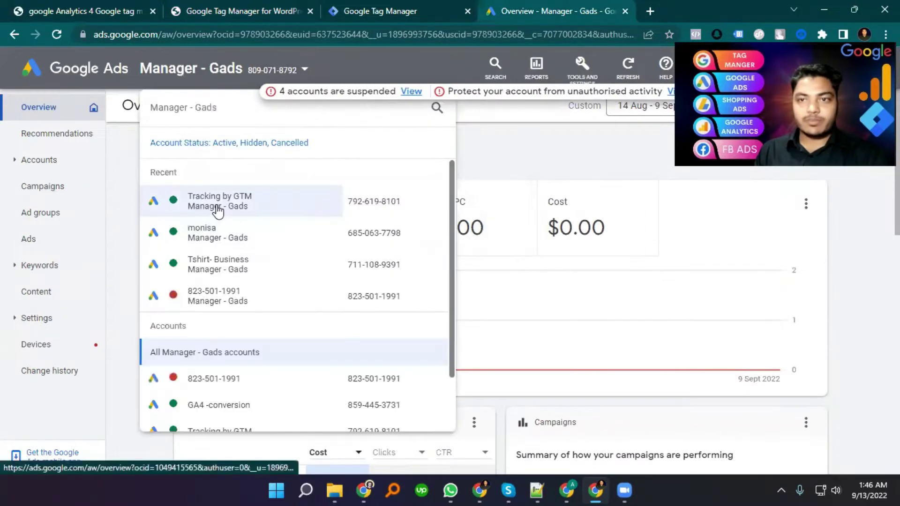
{"action": "left_click", "coordinate": [191, 203]}
From the Conversions page, start a new conversion action that tracks website conversions
{"action": "left_click", "coordinate": [581, 76]}
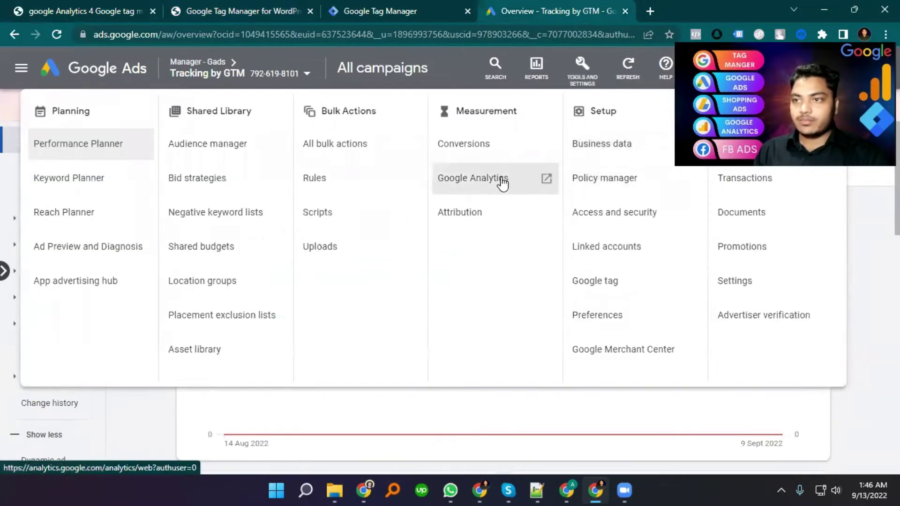
{"action": "left_click", "coordinate": [471, 145]}
{"action": "scroll", "coordinate": [480, 144], "scroll_direction": "down", "scroll_amount": 2}
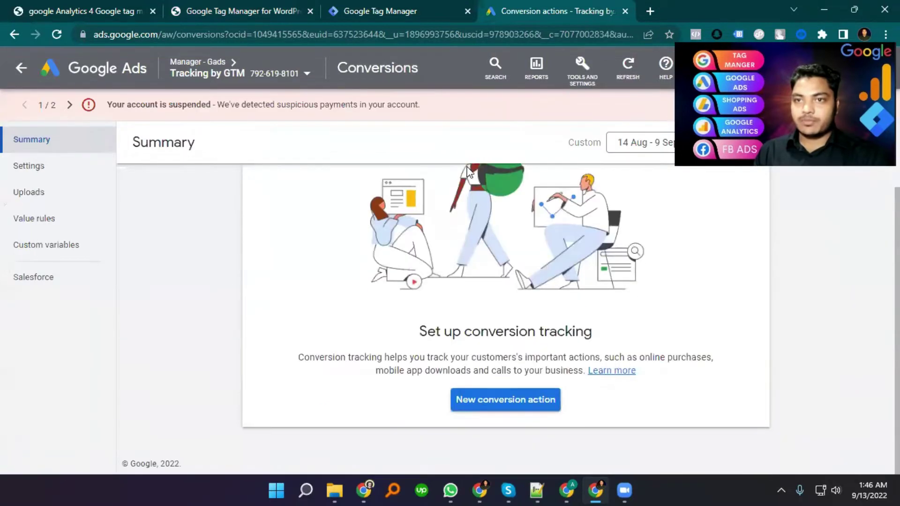
{"action": "left_click", "coordinate": [502, 405]}
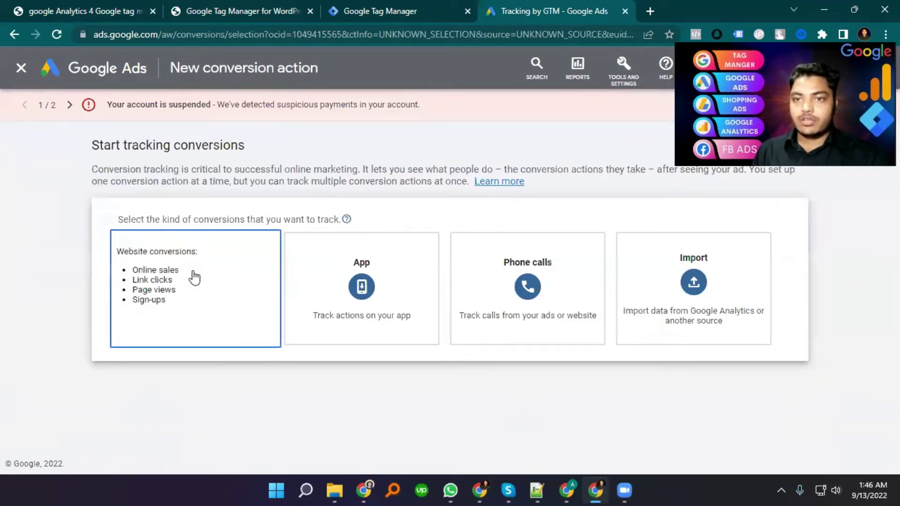
{"action": "left_click", "coordinate": [211, 300]}
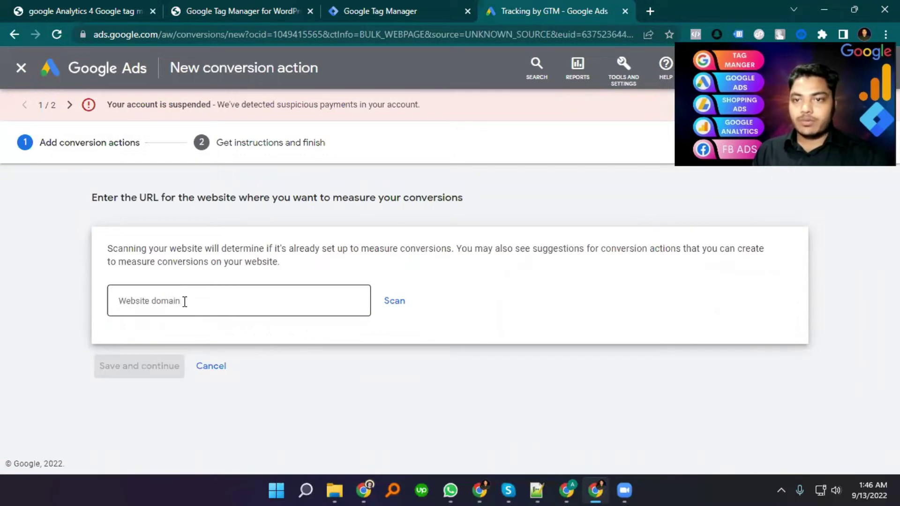
{"action": "left_click", "coordinate": [100, 6]}
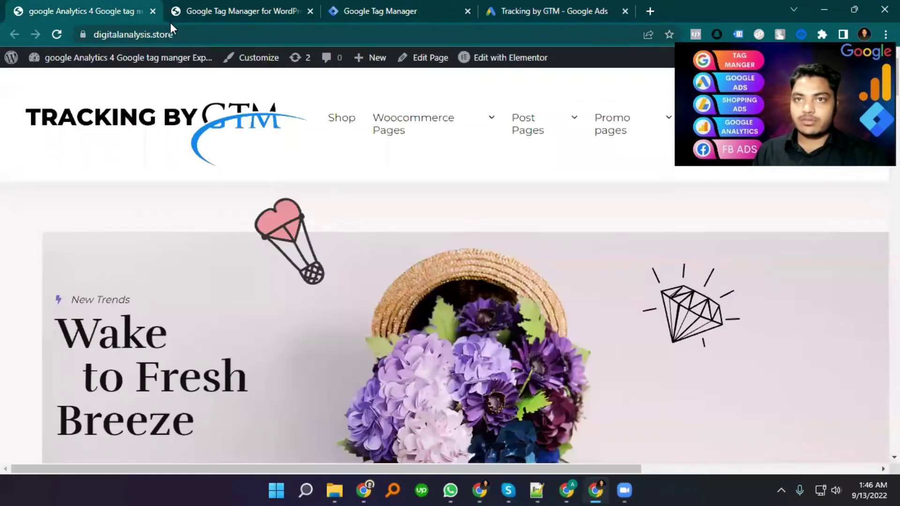
{"action": "left_click", "coordinate": [187, 31]}
{"action": "key", "text": "ctrl+c"}
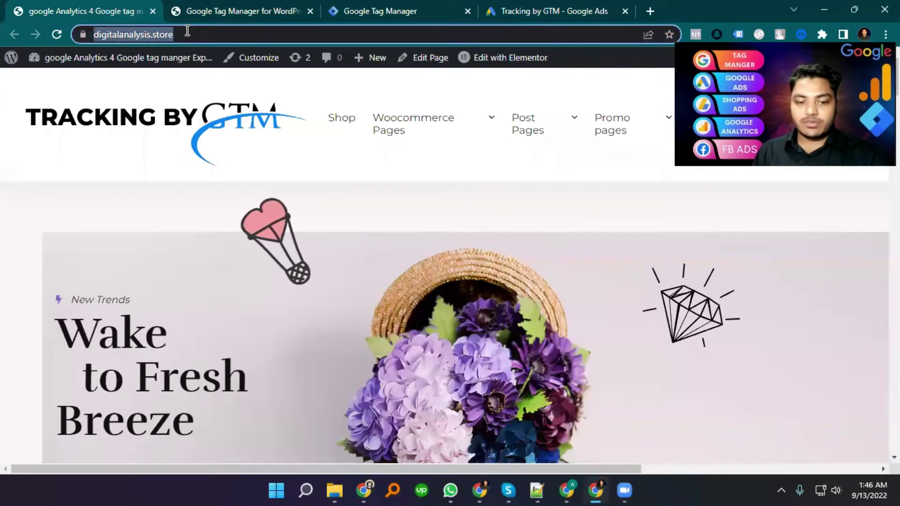
{"action": "left_click", "coordinate": [534, 11]}
{"action": "left_click", "coordinate": [213, 300]}
{"action": "key", "text": "ctrl+v"}
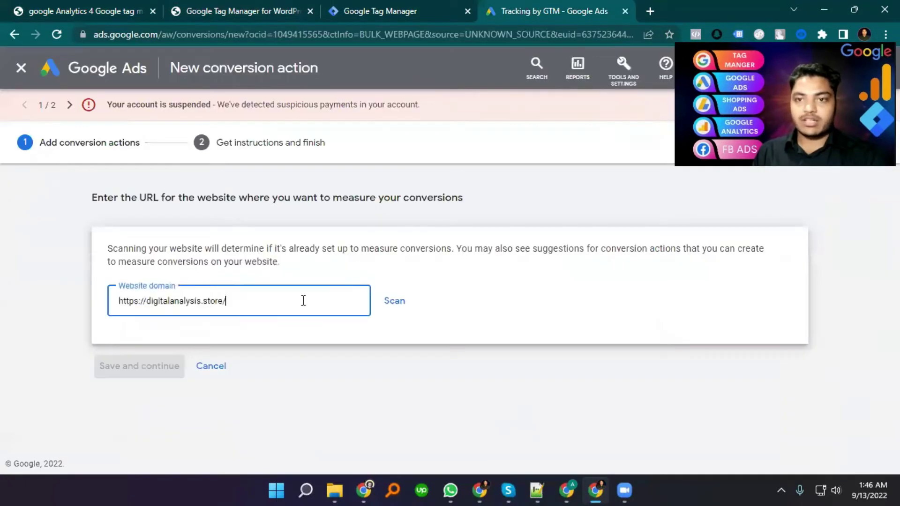
{"action": "left_click", "coordinate": [395, 301]}
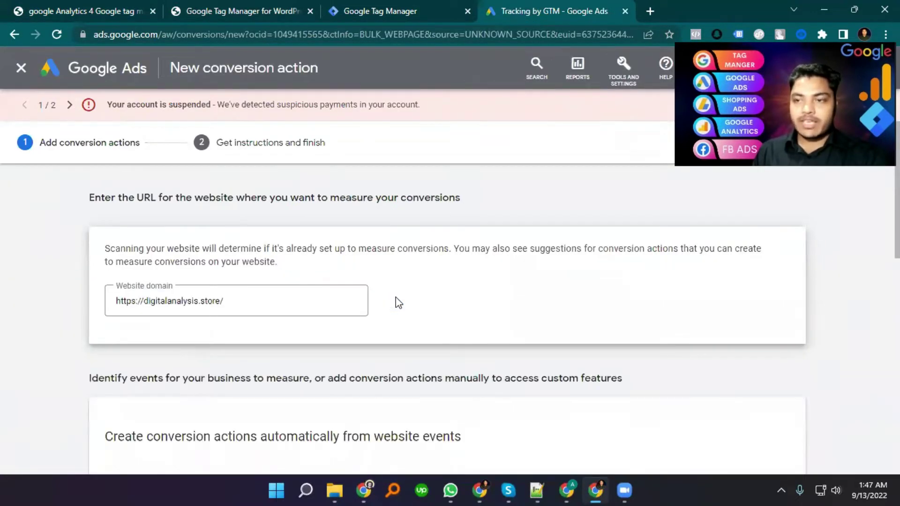
{"action": "scroll", "coordinate": [395, 302], "scroll_direction": "down", "scroll_amount": 5}
{"action": "scroll", "coordinate": [299, 324], "scroll_direction": "down", "scroll_amount": 5}
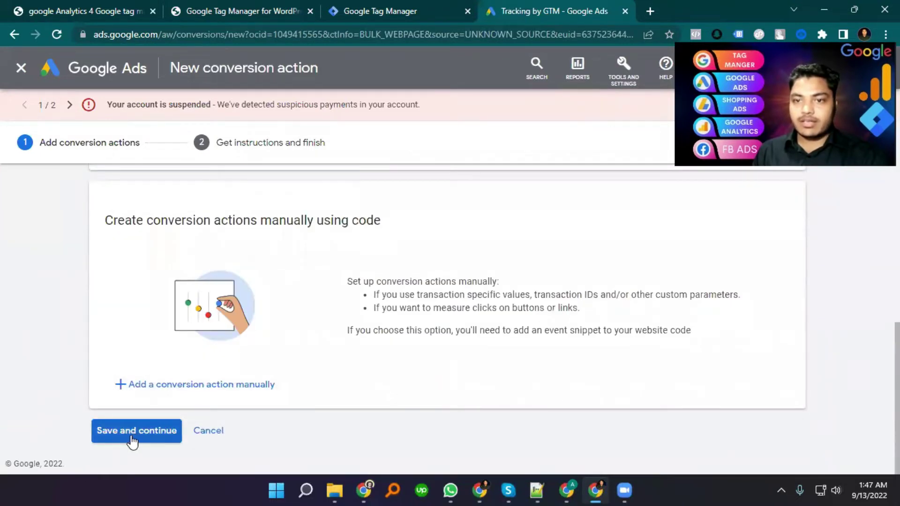
{"action": "left_click", "coordinate": [132, 434]}
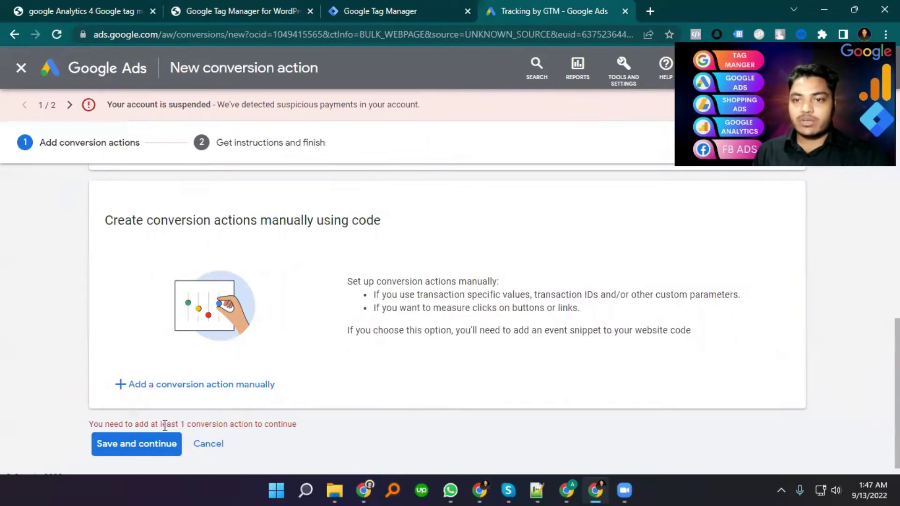
{"action": "left_click", "coordinate": [193, 386]}
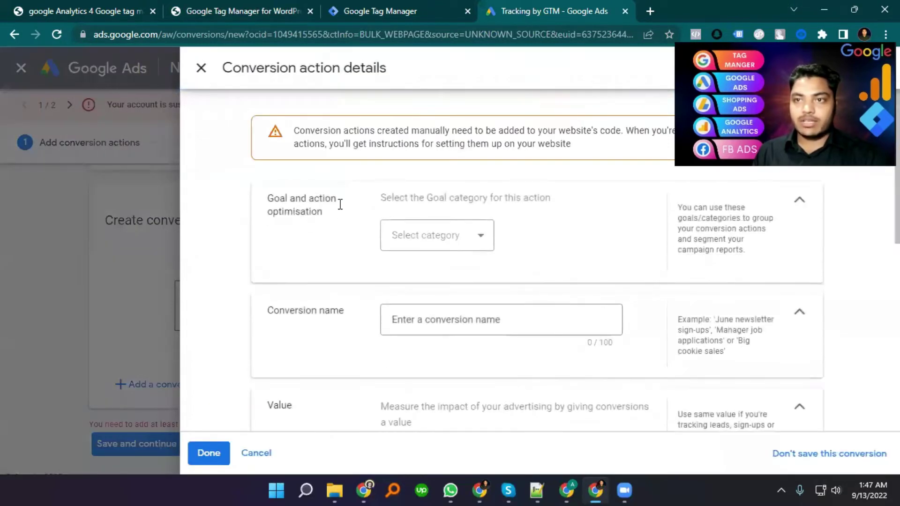
Set the goal category to Purchase with the same USD 1 value per conversion, then click Done
{"action": "left_click", "coordinate": [444, 236]}
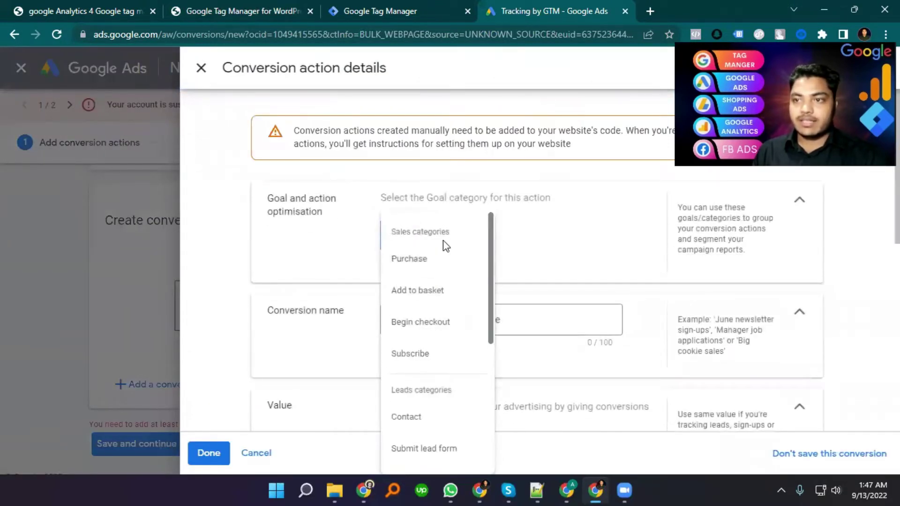
{"action": "left_click", "coordinate": [418, 259]}
{"action": "scroll", "coordinate": [449, 156], "scroll_direction": "down", "scroll_amount": 3}
{"action": "scroll", "coordinate": [448, 157], "scroll_direction": "up", "scroll_amount": 2}
{"action": "left_click", "coordinate": [469, 221]}
{"action": "scroll", "coordinate": [469, 232], "scroll_direction": "down", "scroll_amount": 7}
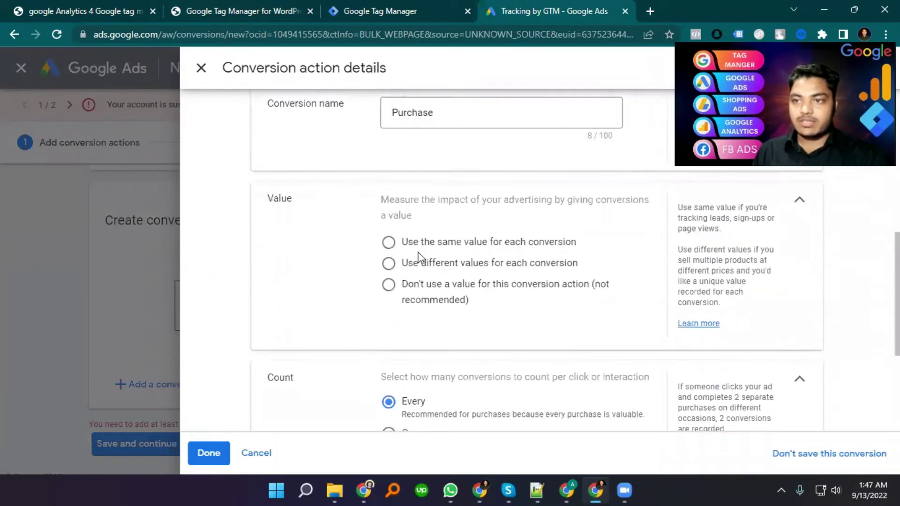
{"action": "left_click", "coordinate": [389, 245]}
{"action": "scroll", "coordinate": [487, 287], "scroll_direction": "down", "scroll_amount": 5}
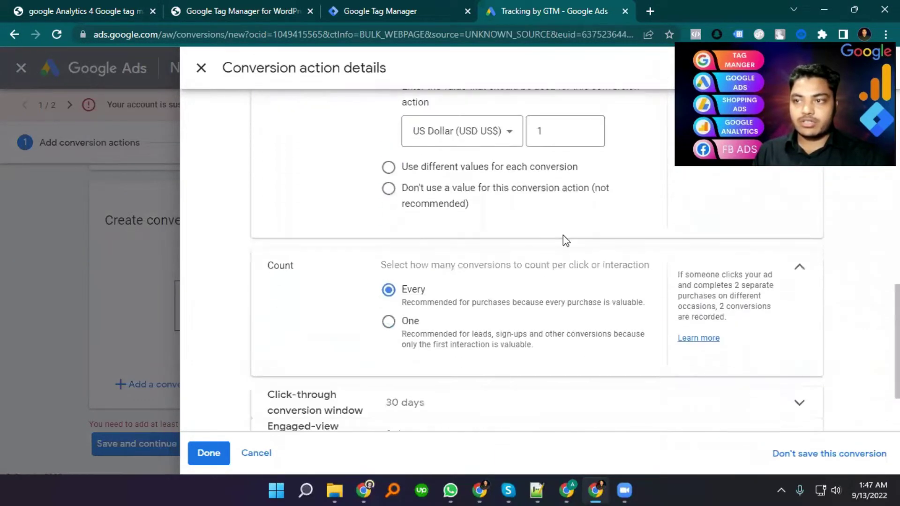
{"action": "scroll", "coordinate": [469, 267], "scroll_direction": "down", "scroll_amount": 2}
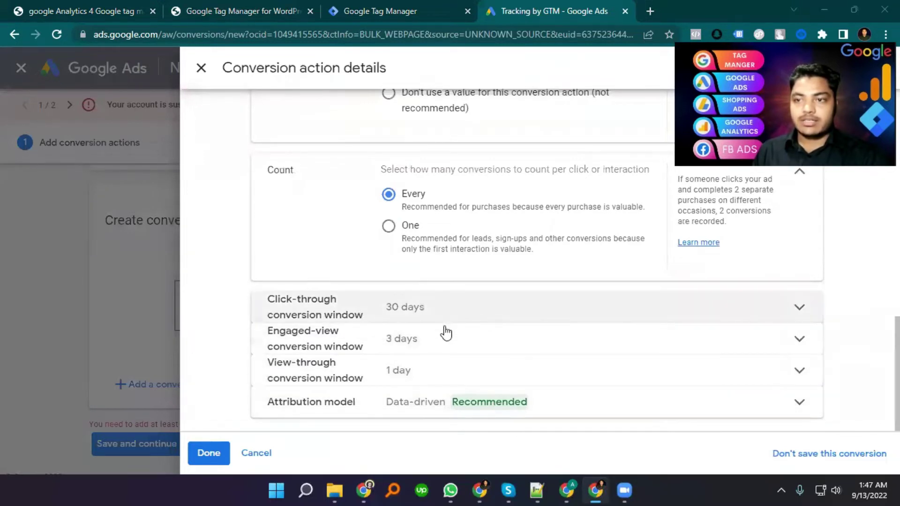
{"action": "left_click", "coordinate": [209, 455]}
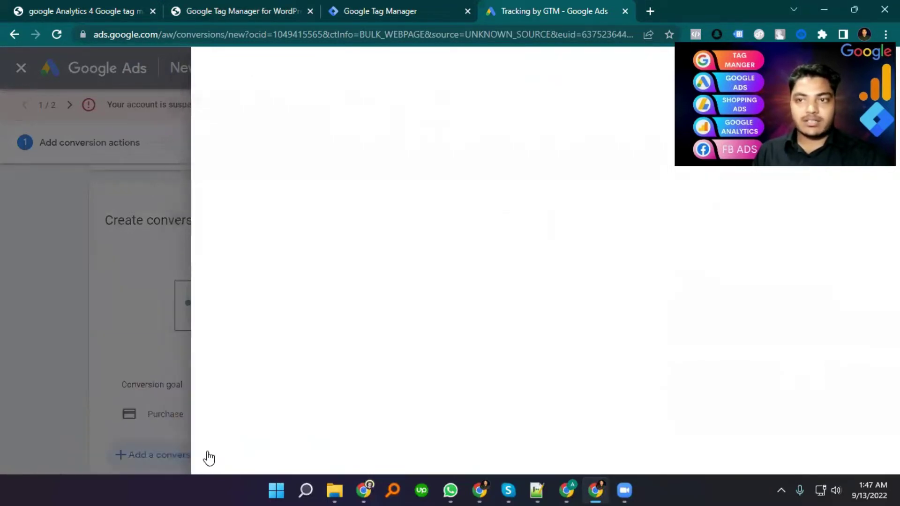
Save the conversion, view its Google Tag Manager instructions, copy the label, and finish setup
{"action": "left_click", "coordinate": [144, 438]}
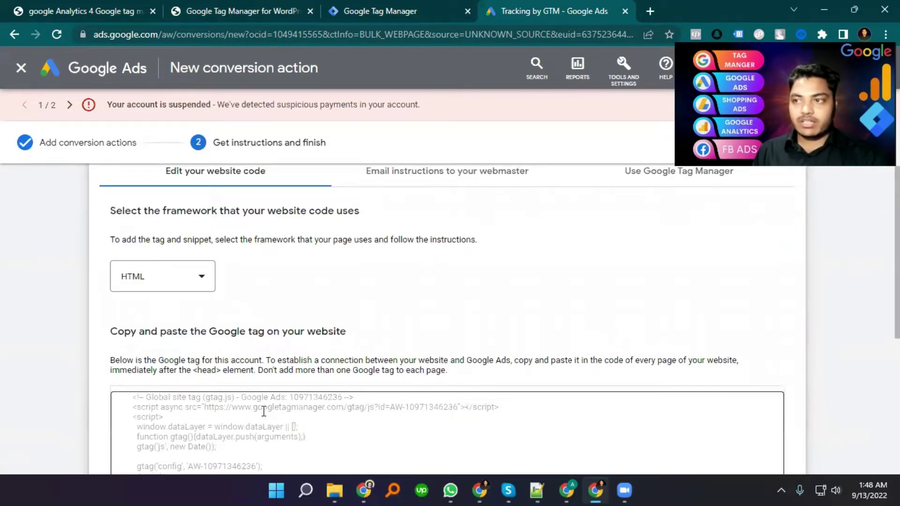
{"action": "scroll", "coordinate": [238, 333], "scroll_direction": "up", "scroll_amount": 2}
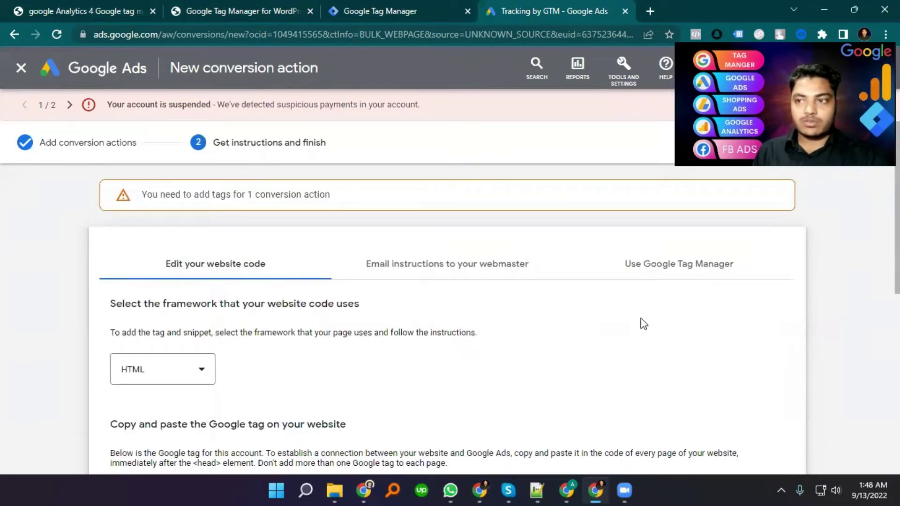
{"action": "left_click", "coordinate": [678, 295]}
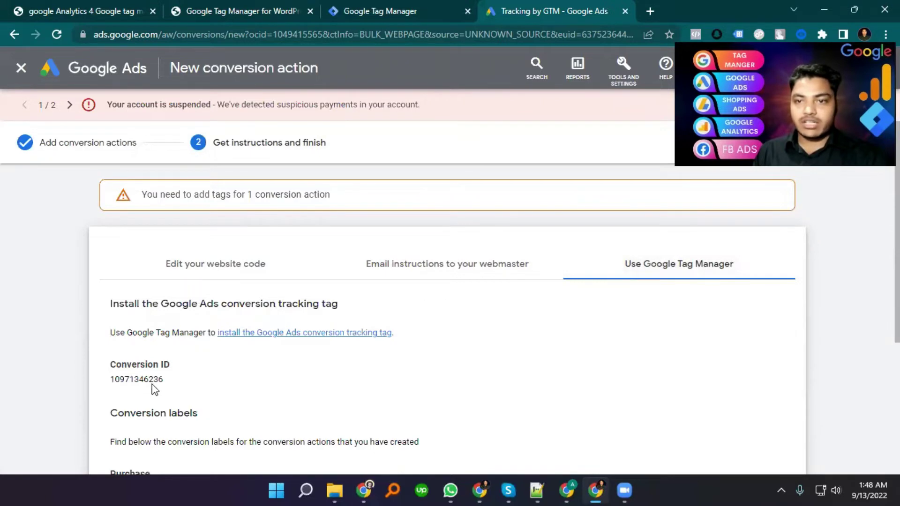
{"action": "scroll", "coordinate": [154, 389], "scroll_direction": "down", "scroll_amount": 3}
{"action": "double_click", "coordinate": [156, 356]}
{"action": "scroll", "coordinate": [187, 399], "scroll_direction": "down", "scroll_amount": 2}
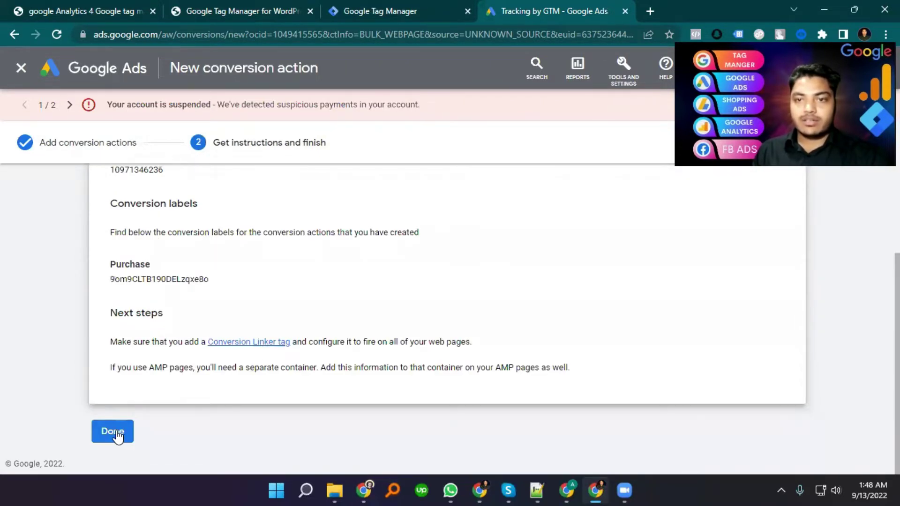
{"action": "left_click", "coordinate": [115, 432]}
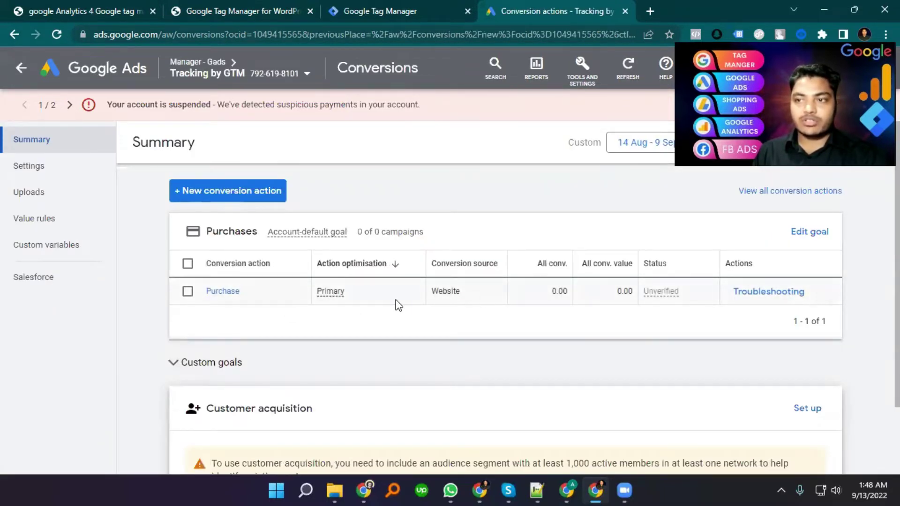
Reopen the Purchase conversion's Use Google Tag Manager setup, then switch to the Tag Manager workspace
{"action": "left_click", "coordinate": [221, 291]}
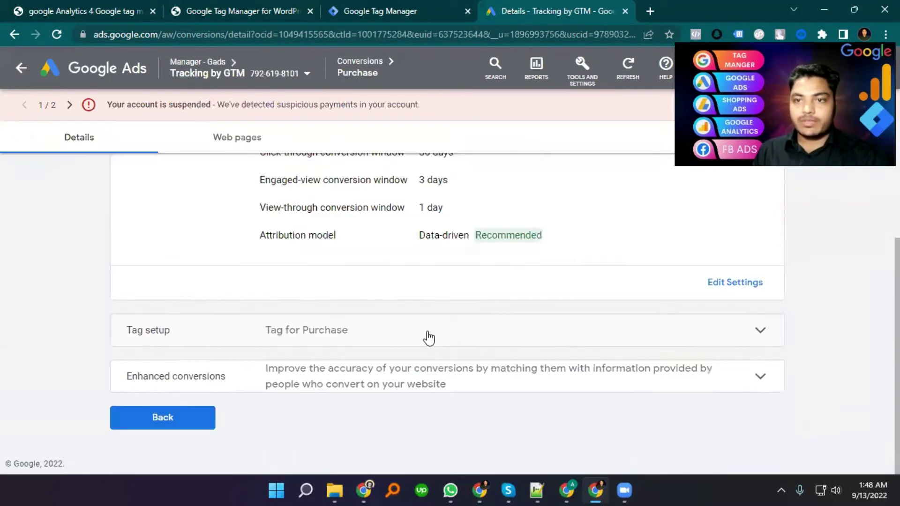
{"action": "left_click", "coordinate": [382, 340]}
{"action": "left_click", "coordinate": [540, 402]}
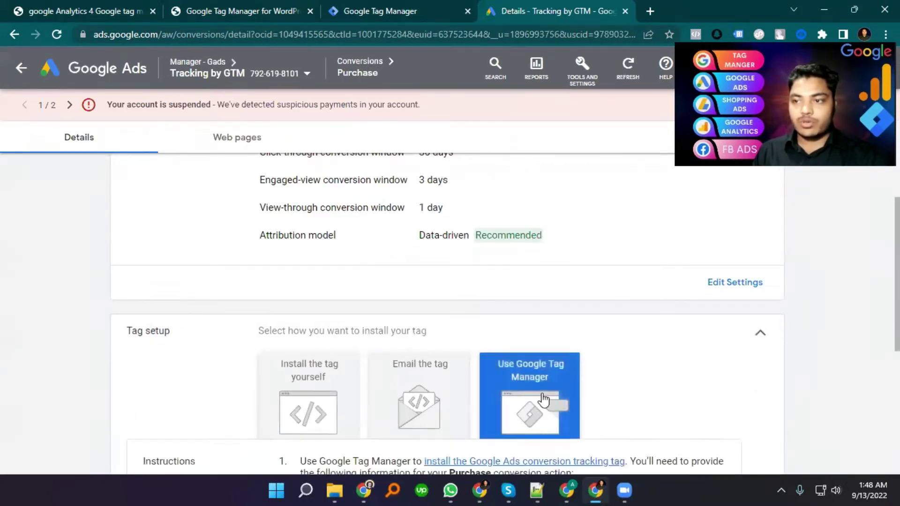
{"action": "scroll", "coordinate": [302, 291], "scroll_direction": "down", "scroll_amount": 4}
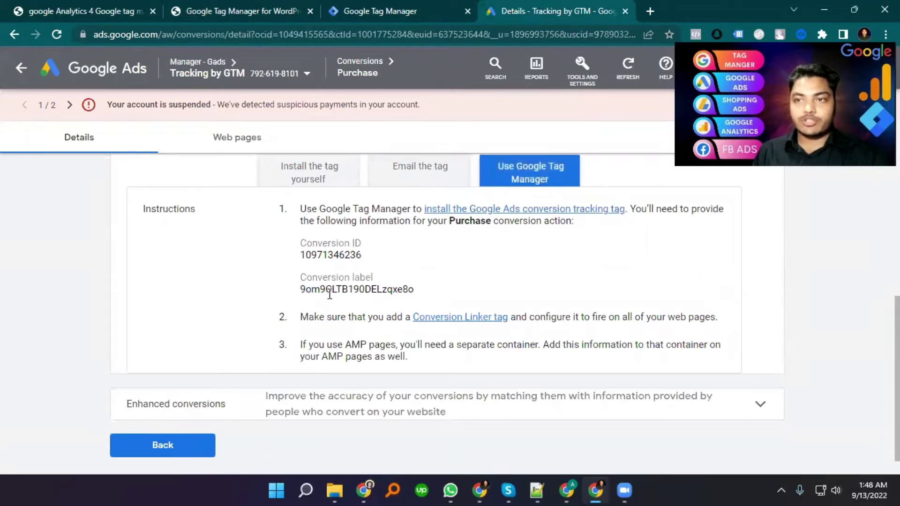
{"action": "left_click", "coordinate": [382, 10]}
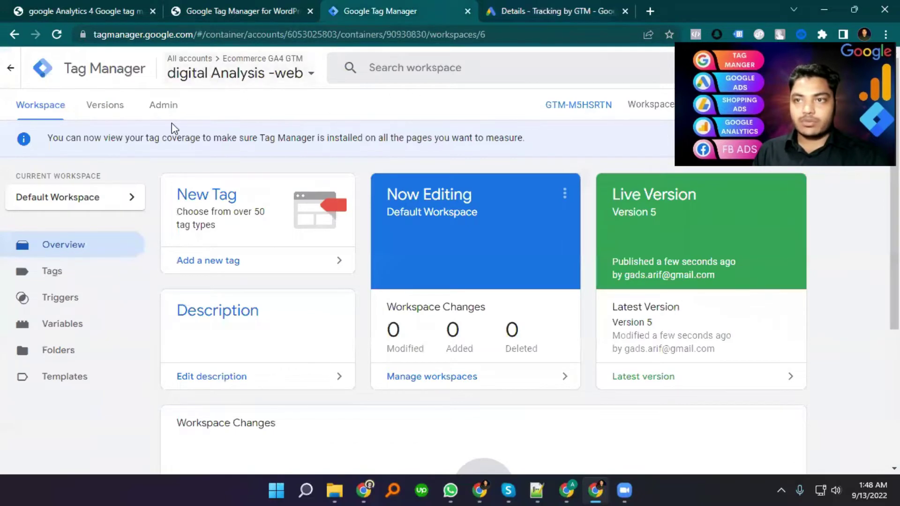
Create a new Tag Manager tag of type Google Ads Conversion Tracking
{"action": "left_click", "coordinate": [222, 7]}
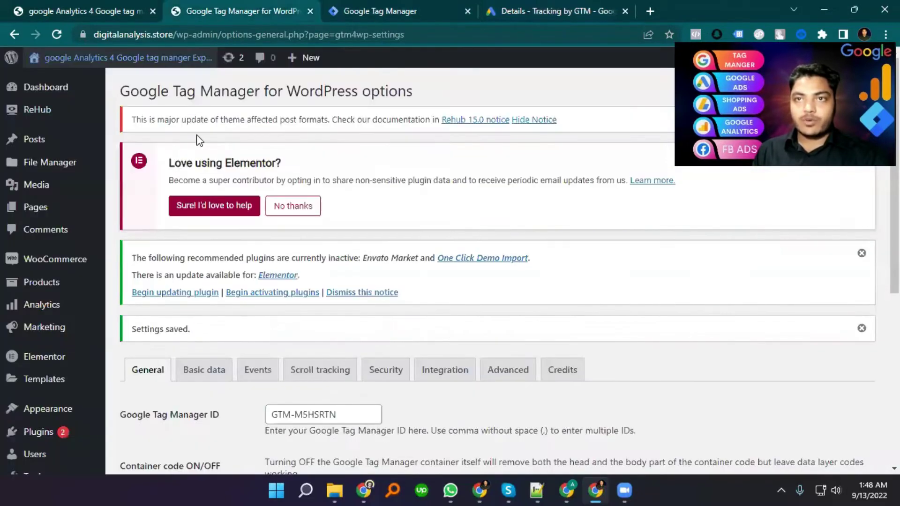
{"action": "left_click", "coordinate": [405, 8]}
{"action": "left_click", "coordinate": [201, 224]}
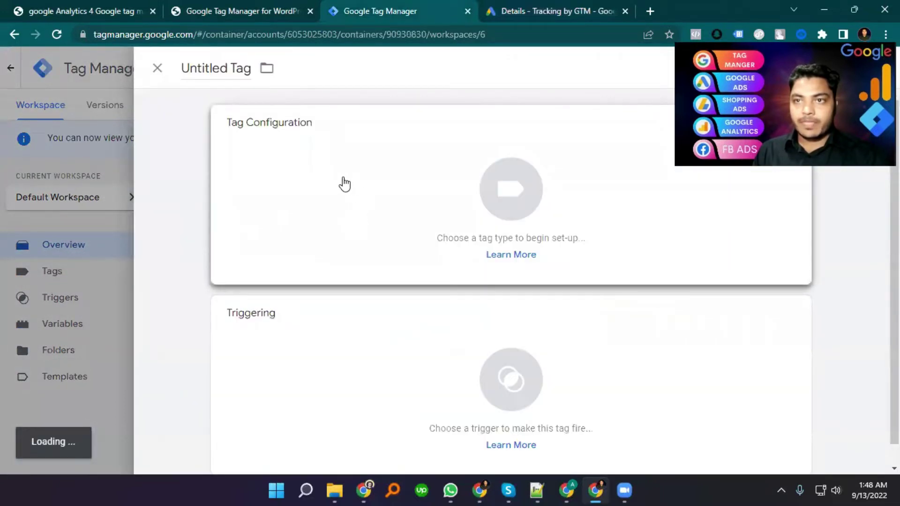
{"action": "left_click", "coordinate": [343, 183]}
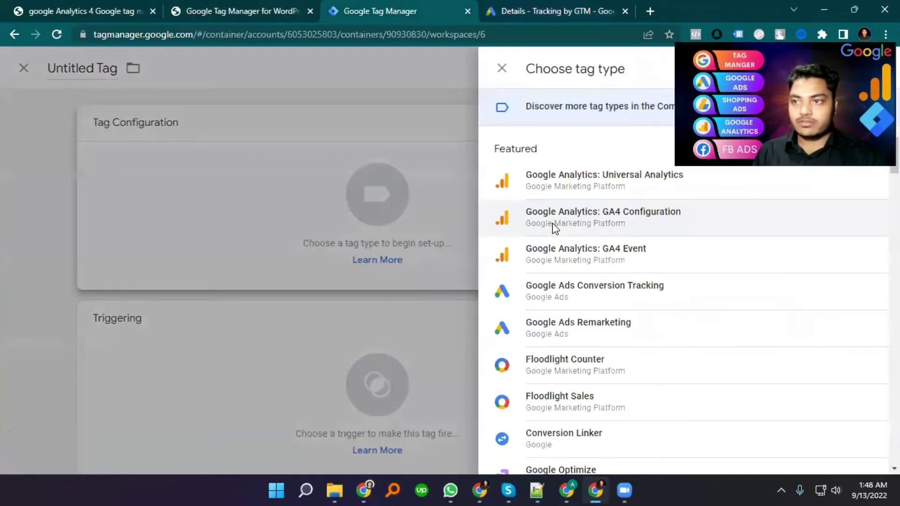
{"action": "left_click", "coordinate": [627, 295]}
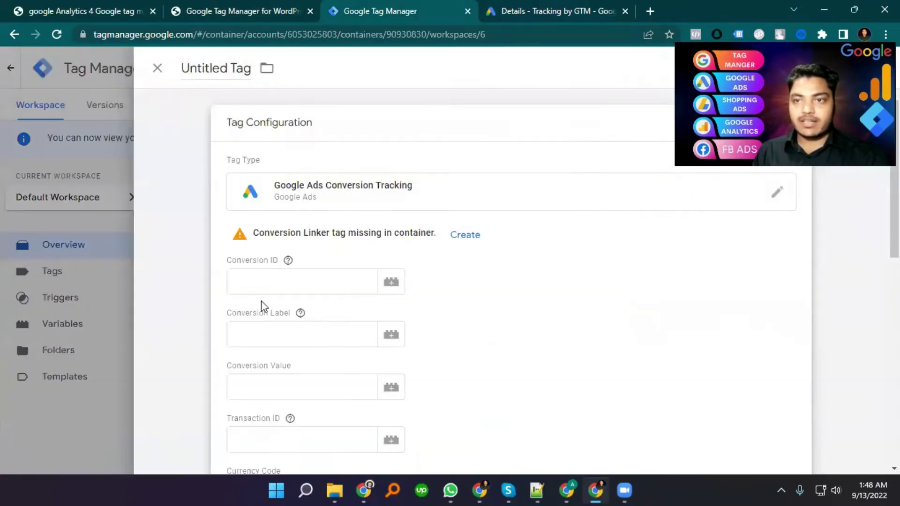
Copy the Purchase Conversion ID from Google Ads into the tag's Conversion ID field
{"action": "left_click", "coordinate": [257, 280]}
{"action": "left_click", "coordinate": [261, 336]}
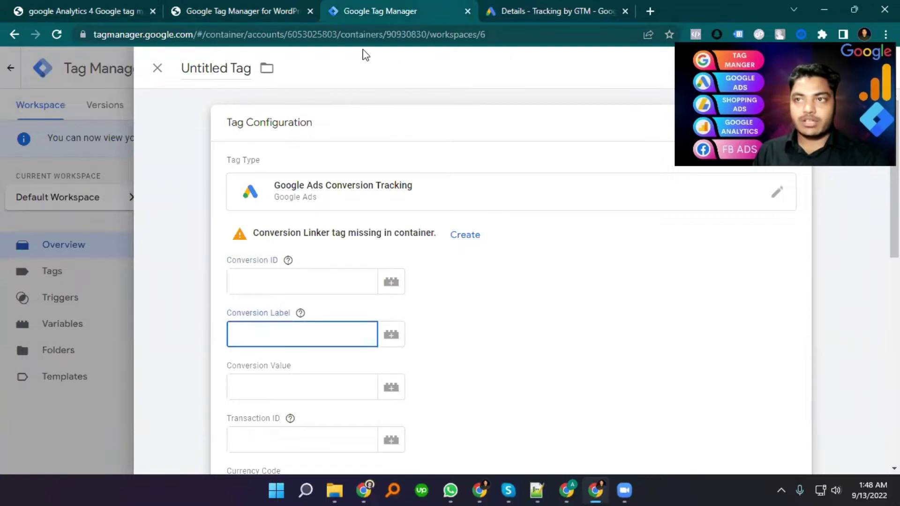
{"action": "left_click", "coordinate": [544, 10]}
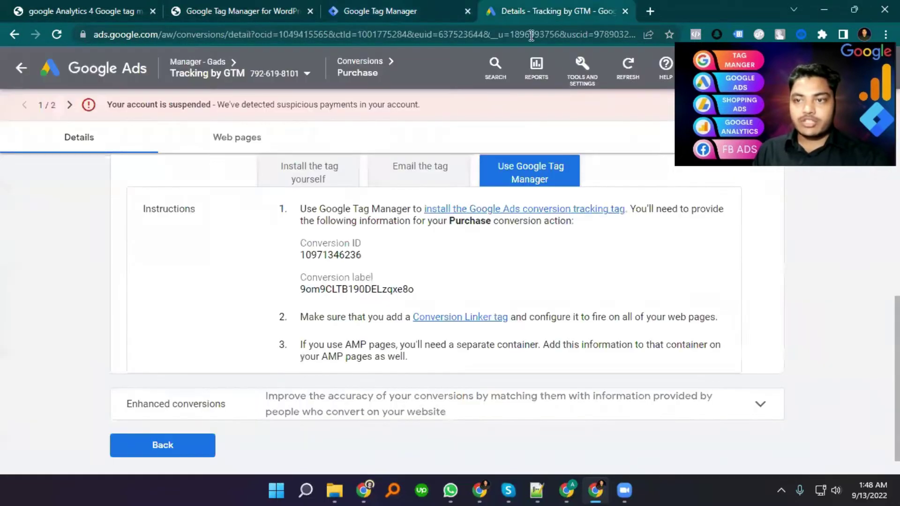
{"action": "double_click", "coordinate": [335, 255]}
{"action": "key", "text": "ctrl+c"}
{"action": "left_click", "coordinate": [384, 11]}
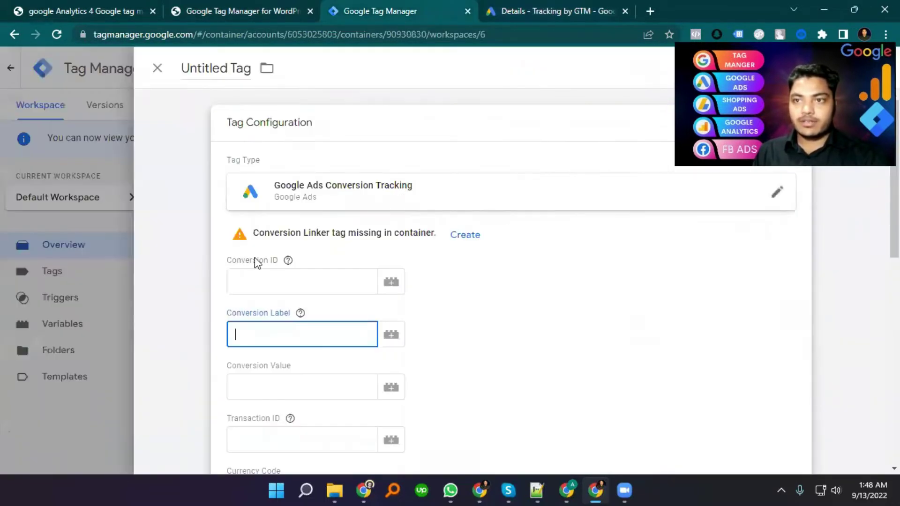
{"action": "left_click", "coordinate": [260, 272]}
{"action": "key", "text": "ctrl+v"}
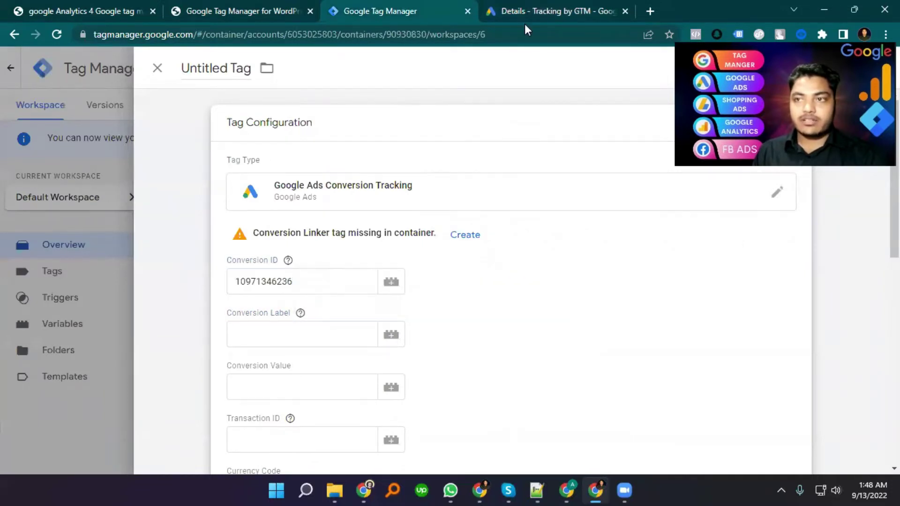
Copy the Purchase conversion label from Google Ads into the Conversion Label field
{"action": "left_click", "coordinate": [540, 11]}
{"action": "double_click", "coordinate": [352, 289]}
{"action": "key", "text": "ctrl+c"}
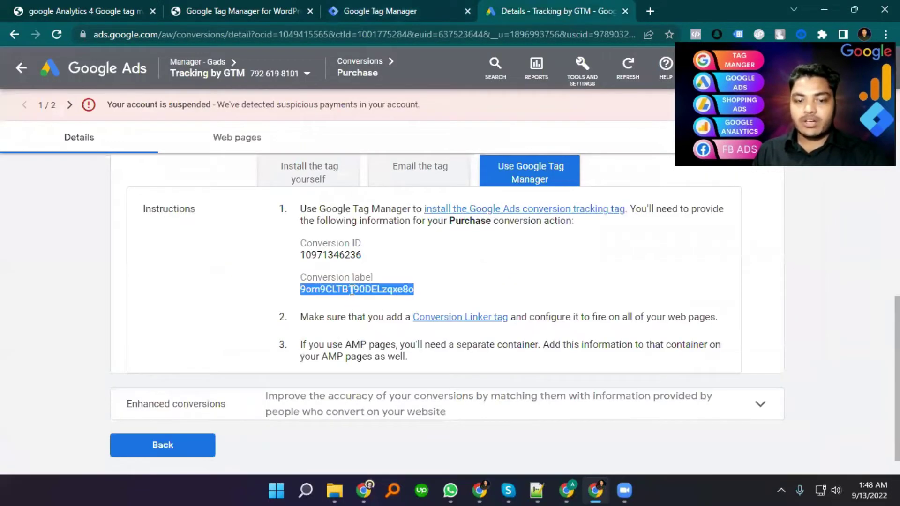
{"action": "left_click", "coordinate": [401, 9]}
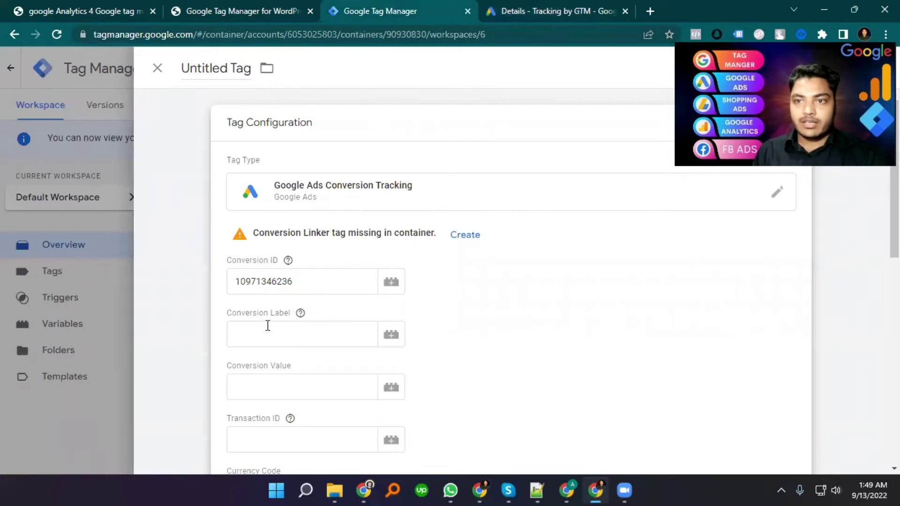
{"action": "left_click", "coordinate": [252, 334]}
{"action": "key", "text": "ctrl+v"}
{"action": "left_click", "coordinate": [491, 323]}
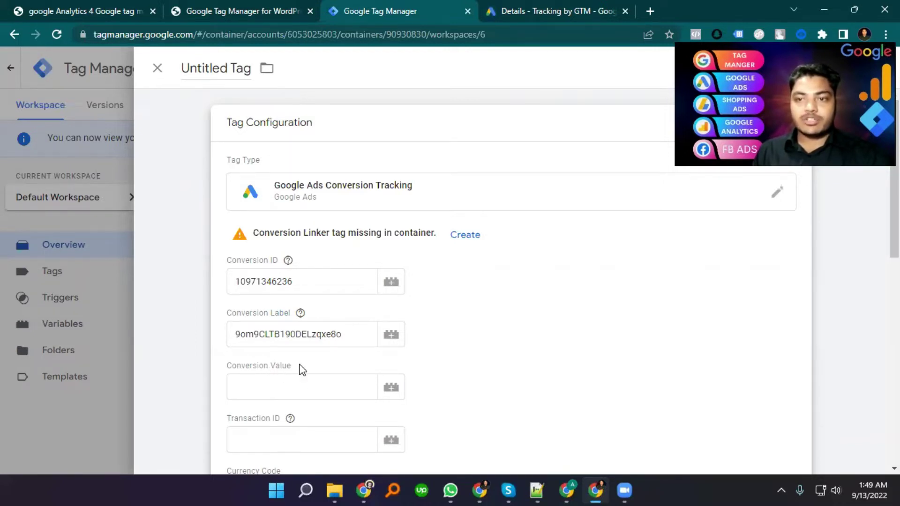
Map Conversion Value, Transaction ID and Currency Code to Dlv - ga4 - revenue, purchase ID and Currency
{"action": "left_click", "coordinate": [390, 388]}
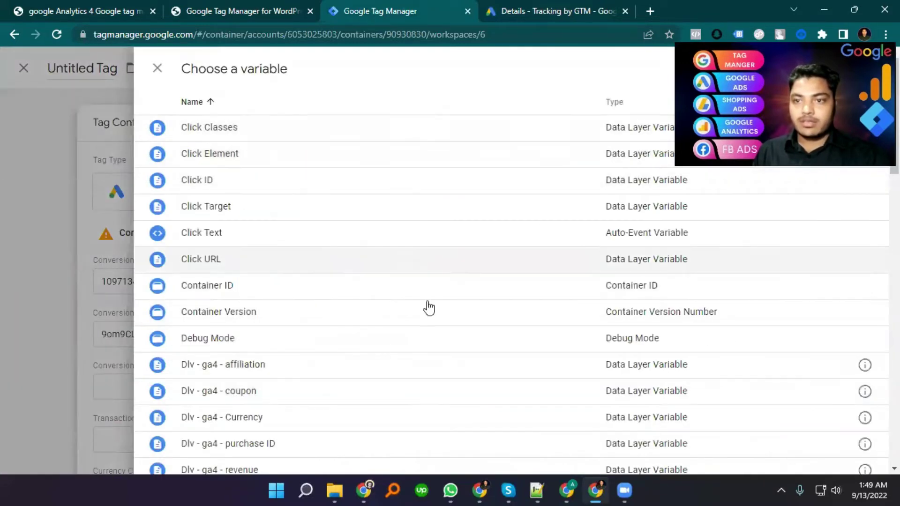
{"action": "scroll", "coordinate": [285, 328], "scroll_direction": "down", "scroll_amount": 4}
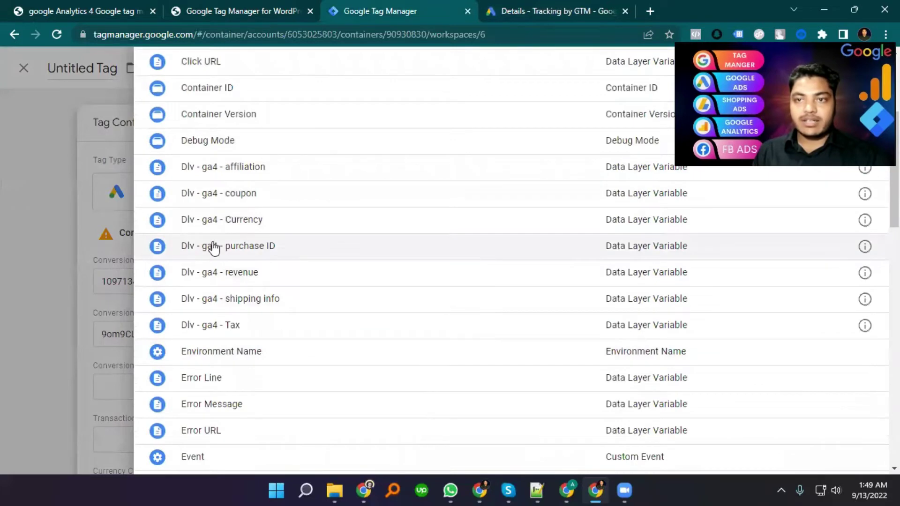
{"action": "left_click", "coordinate": [243, 274]}
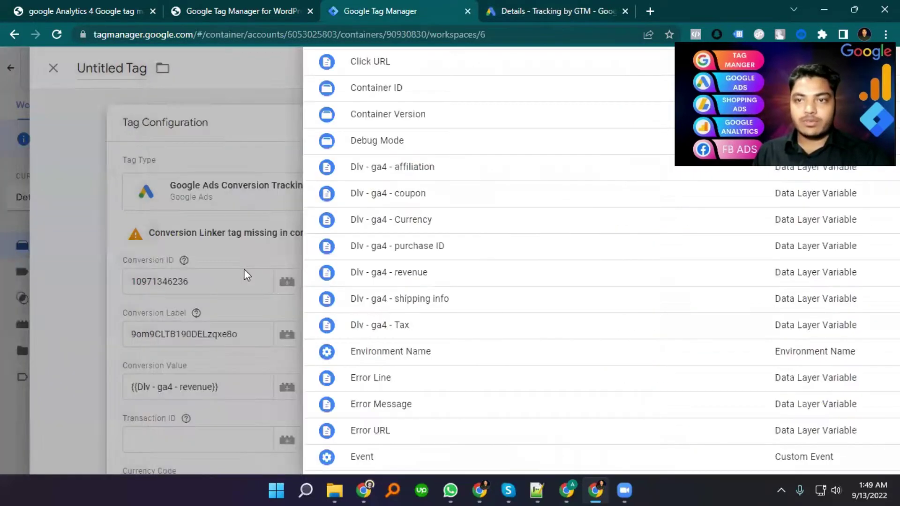
{"action": "scroll", "coordinate": [265, 306], "scroll_direction": "down", "scroll_amount": 1}
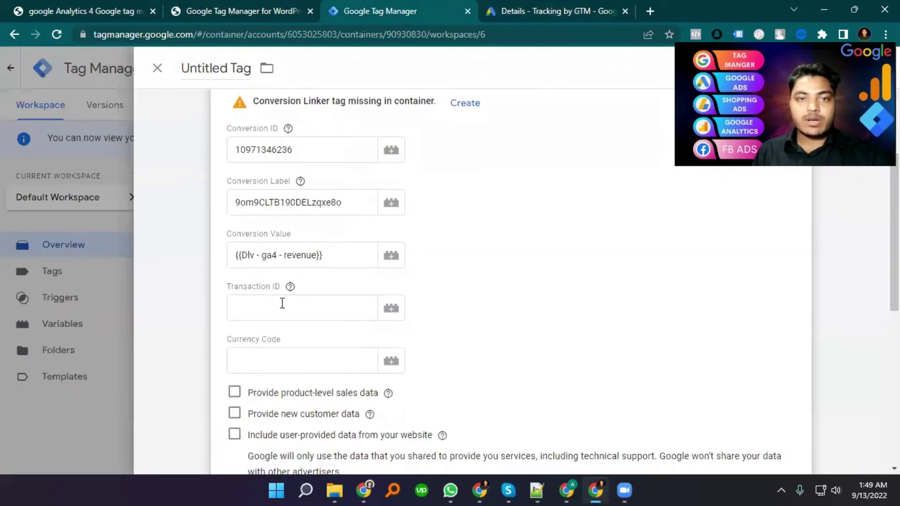
{"action": "left_click", "coordinate": [391, 310]}
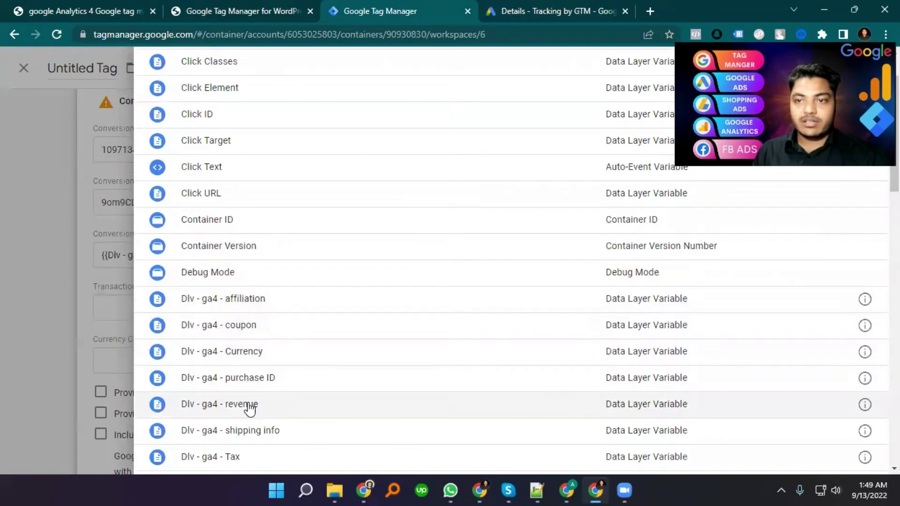
{"action": "left_click", "coordinate": [257, 382]}
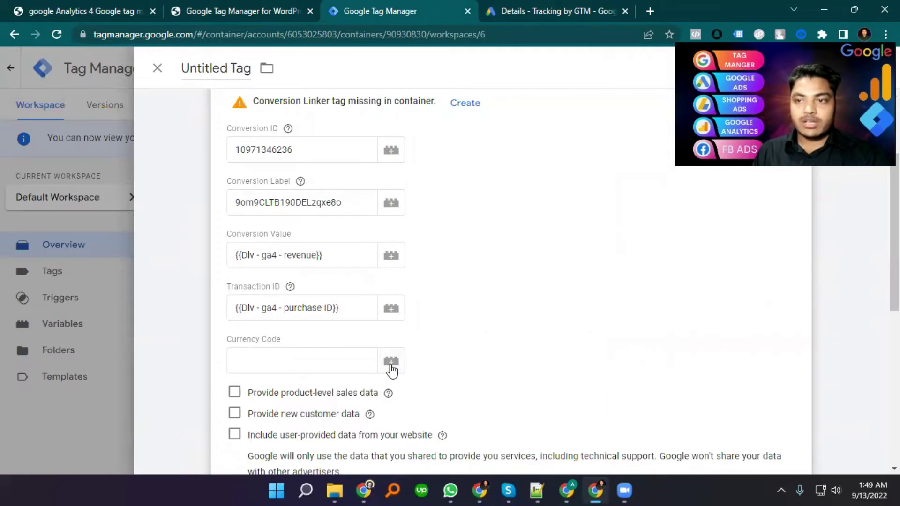
{"action": "left_click", "coordinate": [392, 365]}
{"action": "scroll", "coordinate": [291, 375], "scroll_direction": "down", "scroll_amount": 1}
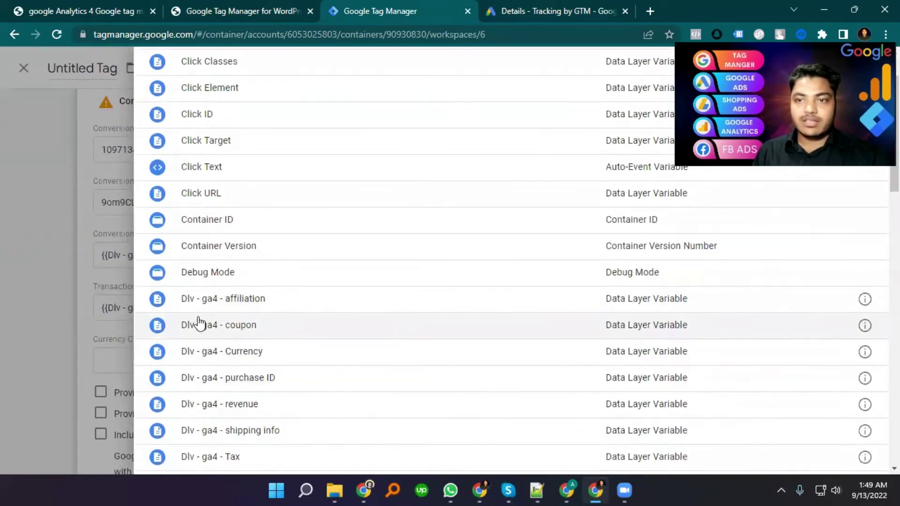
{"action": "left_click", "coordinate": [243, 355]}
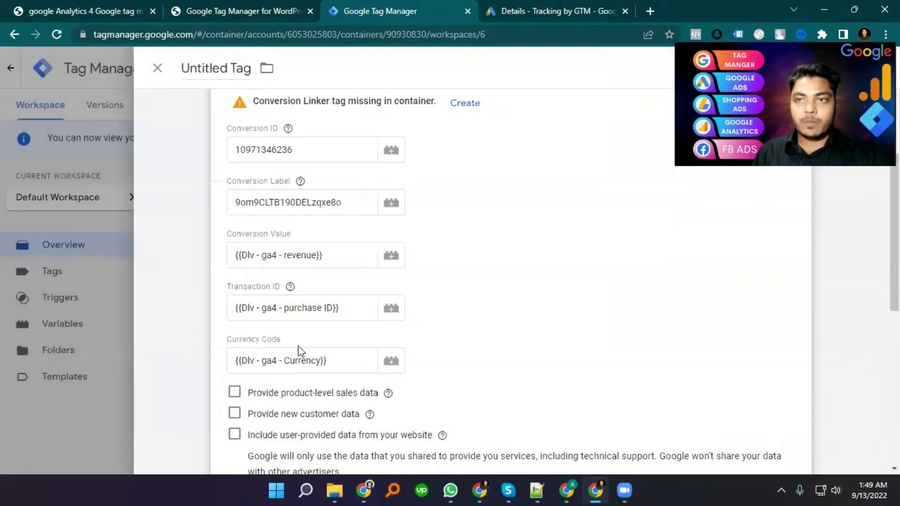
{"action": "scroll", "coordinate": [296, 216], "scroll_direction": "up", "scroll_amount": 3}
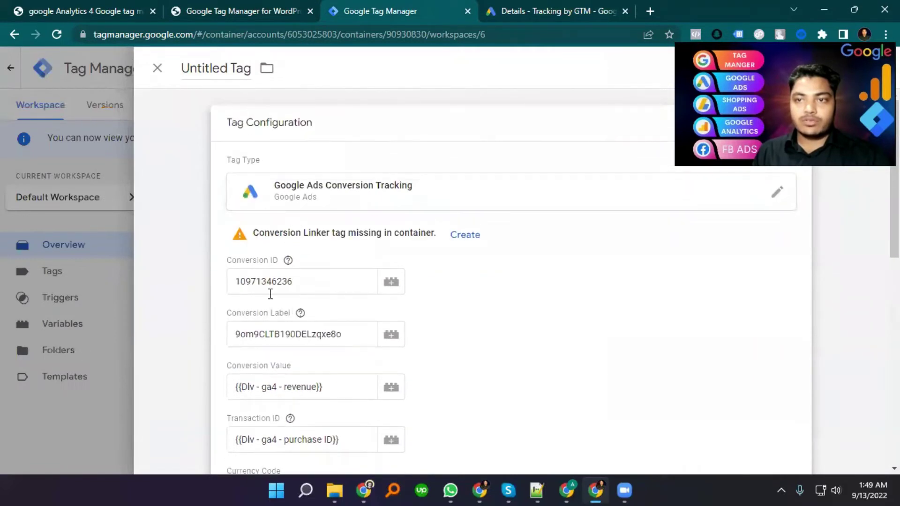
Set the conversion tag to fire on the Ga4 eec Purchase trigger
{"action": "scroll", "coordinate": [277, 300], "scroll_direction": "down", "scroll_amount": 4}
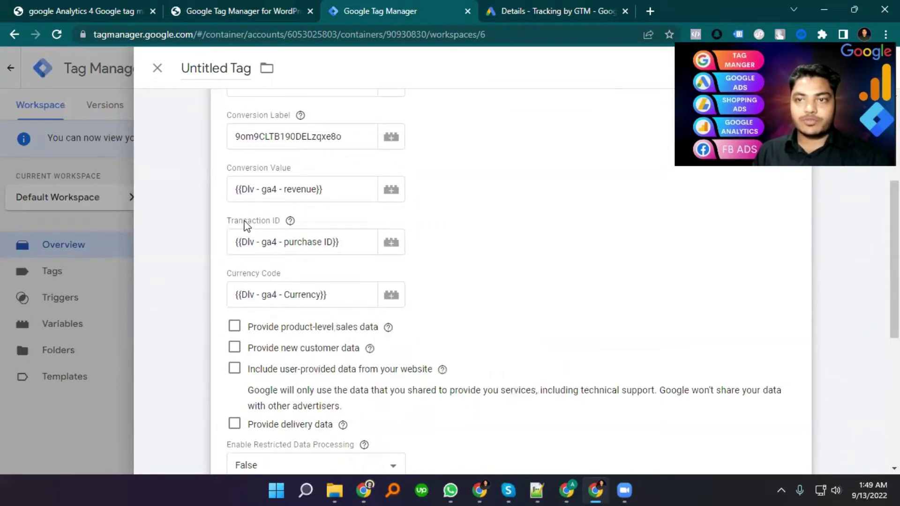
{"action": "left_click", "coordinate": [598, 7]}
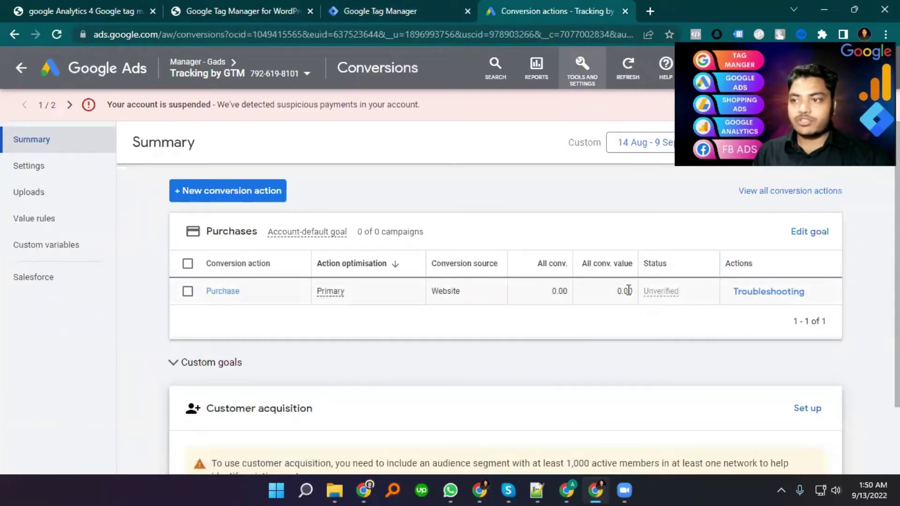
{"action": "key", "text": "ctrl+shift+Tab"}
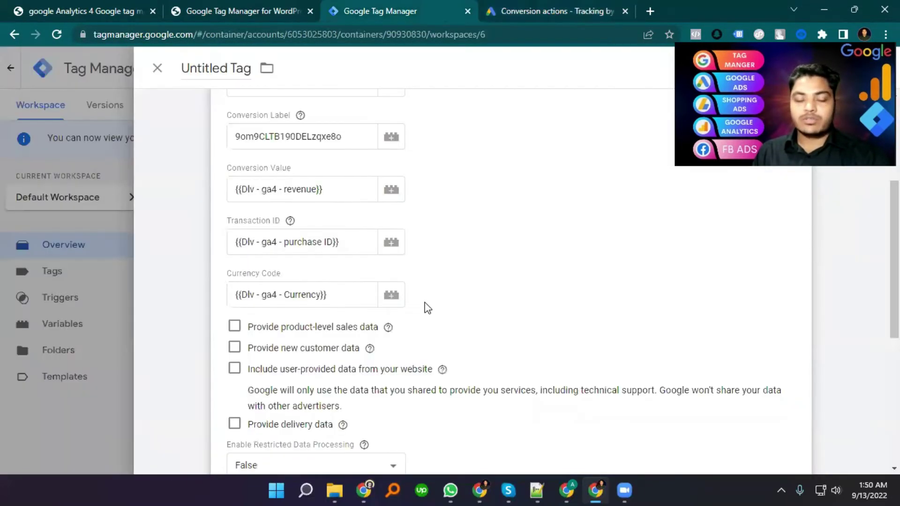
{"action": "scroll", "coordinate": [235, 356], "scroll_direction": "down", "scroll_amount": 6}
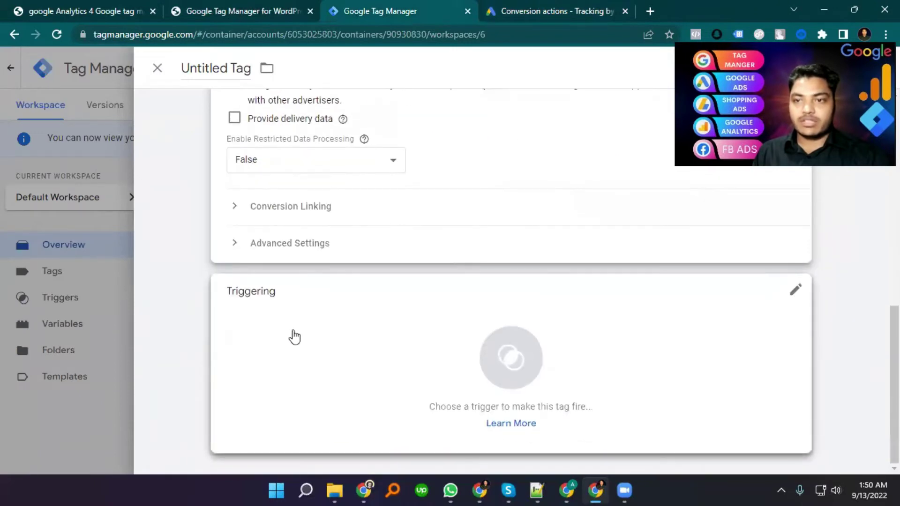
{"action": "left_click", "coordinate": [293, 335]}
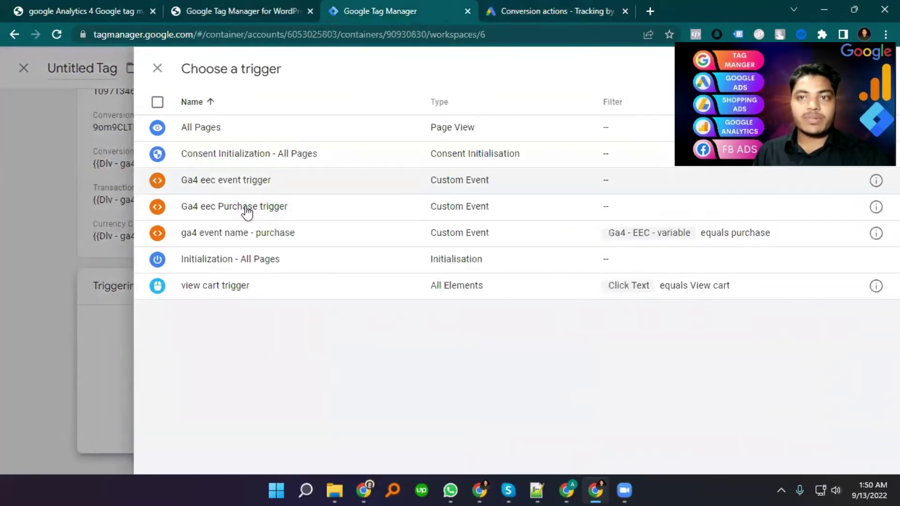
{"action": "left_click", "coordinate": [265, 209]}
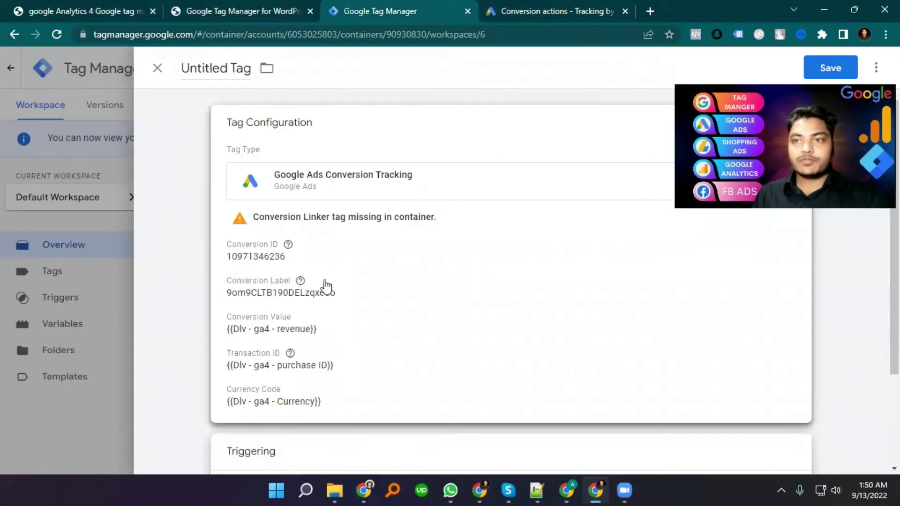
Check the Purchase conversion's Tag Manager ID and label in Google Ads, then return to the tag
{"action": "left_click", "coordinate": [518, 9]}
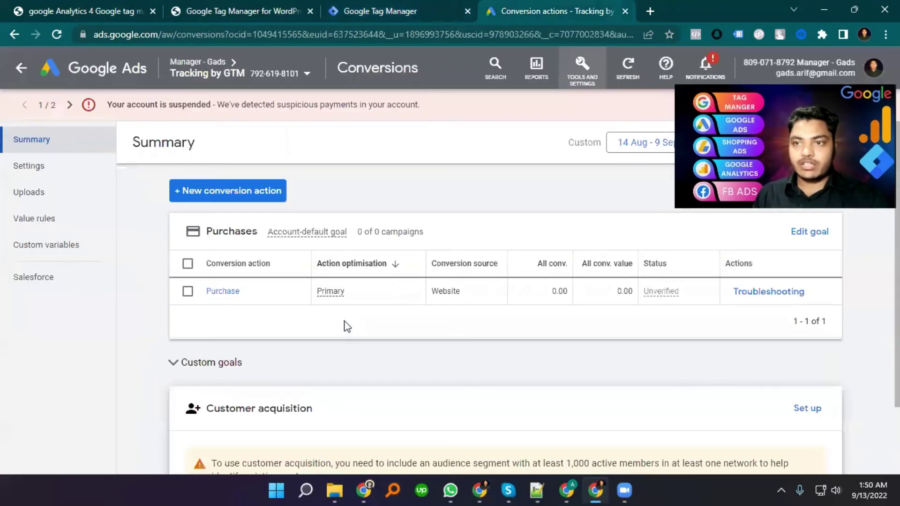
{"action": "left_click", "coordinate": [210, 292]}
{"action": "scroll", "coordinate": [342, 381], "scroll_direction": "down", "scroll_amount": 4}
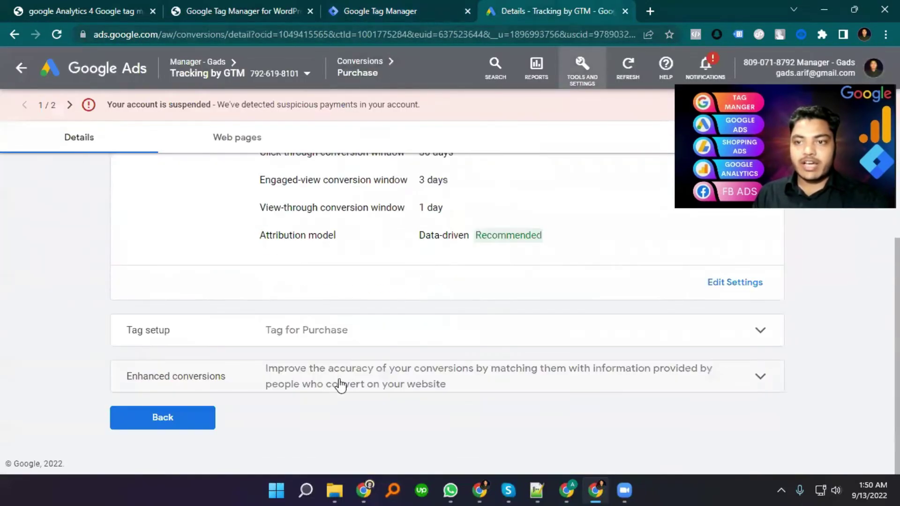
{"action": "left_click", "coordinate": [261, 324]}
{"action": "left_click", "coordinate": [544, 398]}
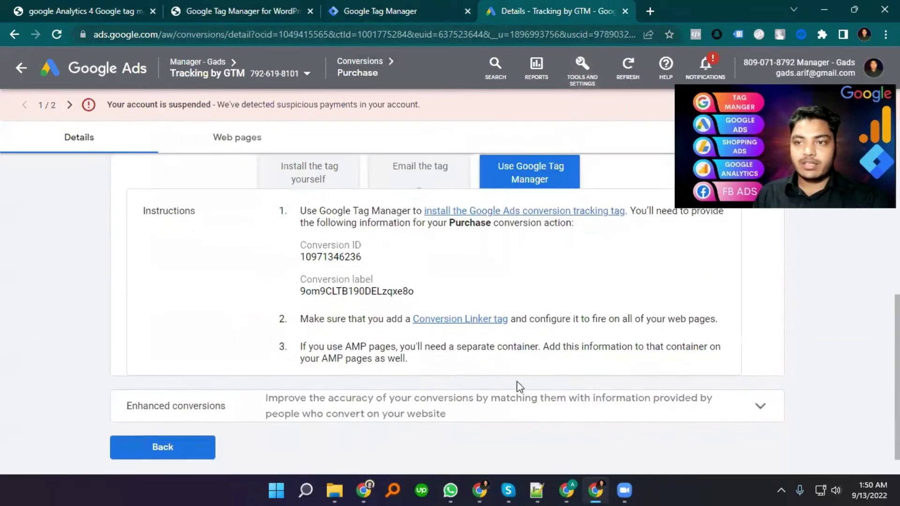
{"action": "left_click", "coordinate": [380, 10]}
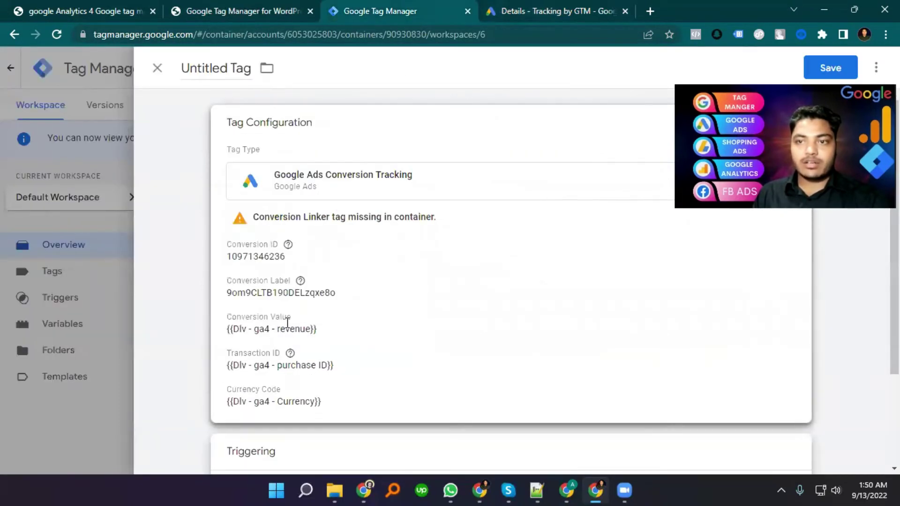
Save the tag, naming it 'Google Ads Conversion ecommerce purchase Tracking'
{"action": "left_click", "coordinate": [287, 323]}
{"action": "scroll", "coordinate": [275, 385], "scroll_direction": "down", "scroll_amount": 3}
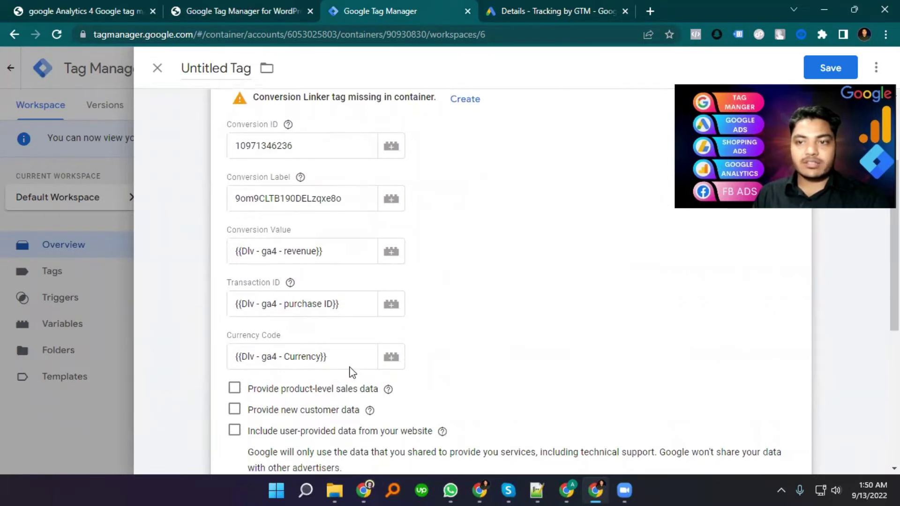
{"action": "scroll", "coordinate": [351, 370], "scroll_direction": "down", "scroll_amount": 7}
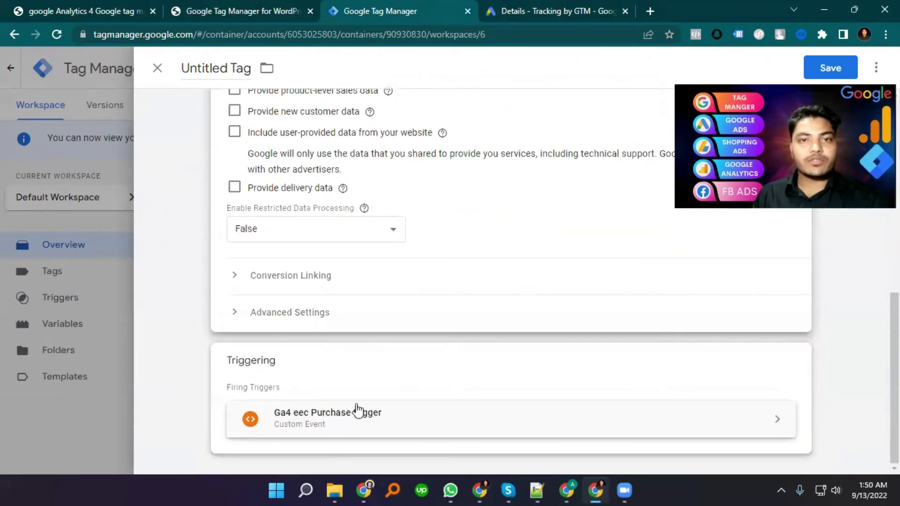
{"action": "left_click", "coordinate": [835, 67]}
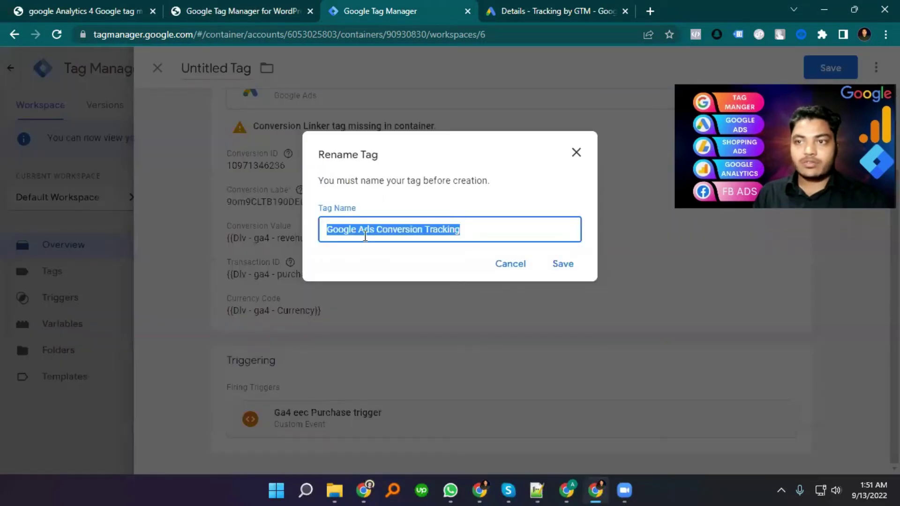
{"action": "left_click", "coordinate": [476, 233]}
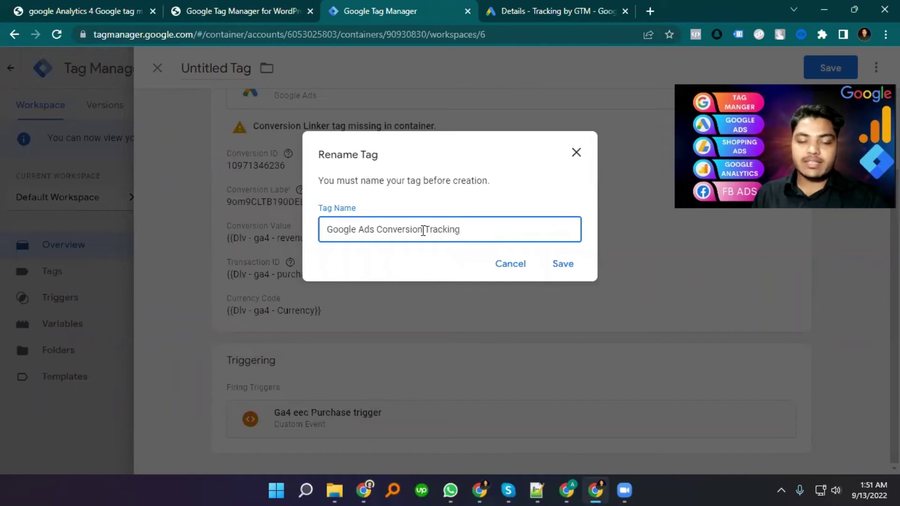
{"action": "type", "text": "e"}
{"action": "type", "text": "mmerce pu"}
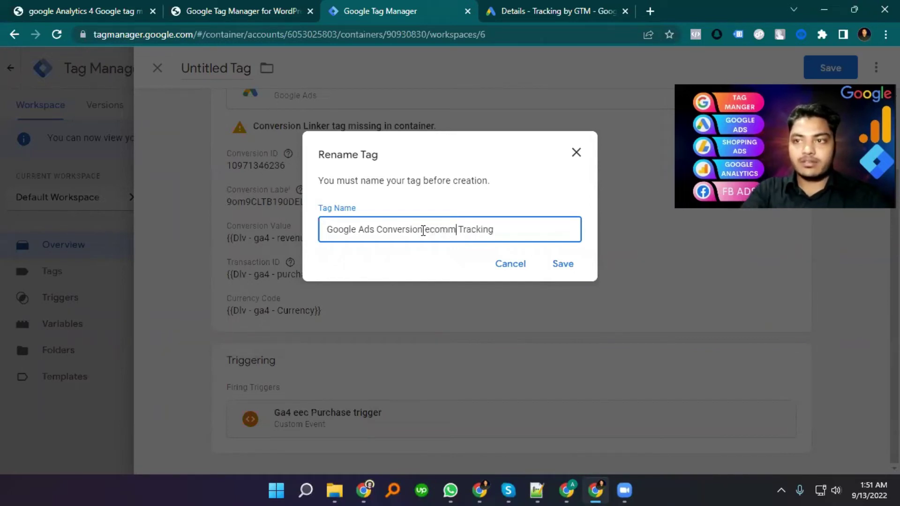
{"action": "type", "text": "rchase"}
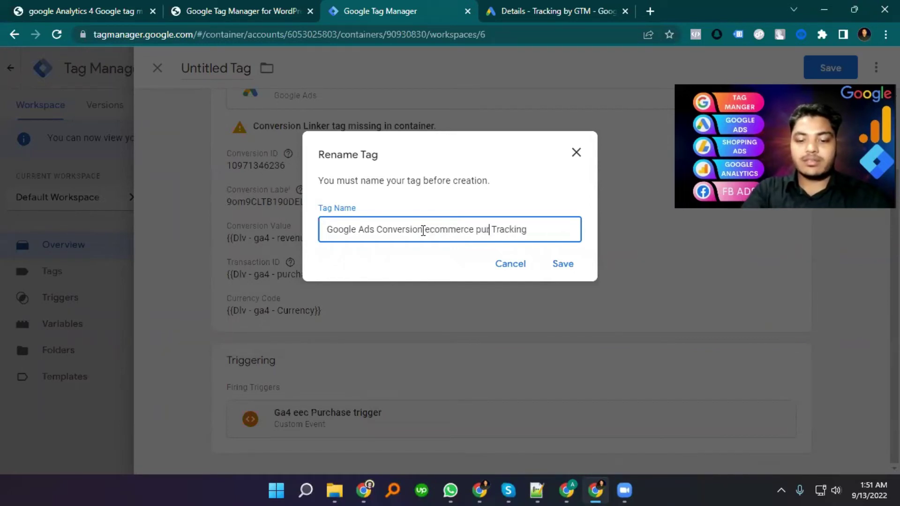
{"action": "left_click", "coordinate": [561, 263]}
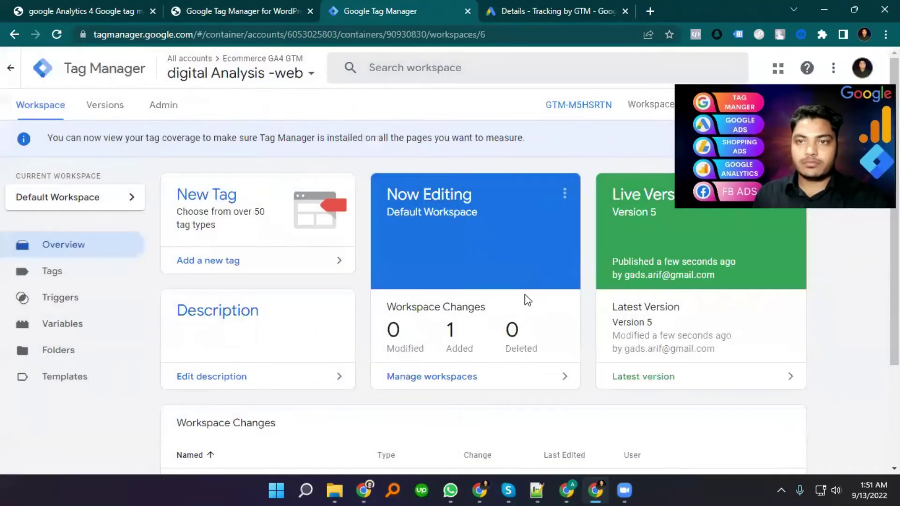
Review the Tags list and the Google Ads conversions summary, then open the WordPress GTM plugin settings
{"action": "scroll", "coordinate": [335, 311], "scroll_direction": "down", "scroll_amount": 3}
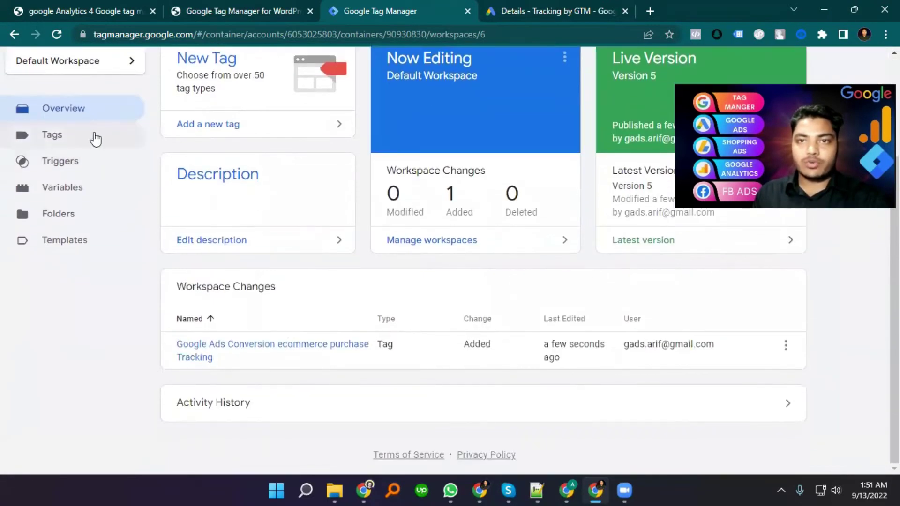
{"action": "left_click", "coordinate": [63, 137]}
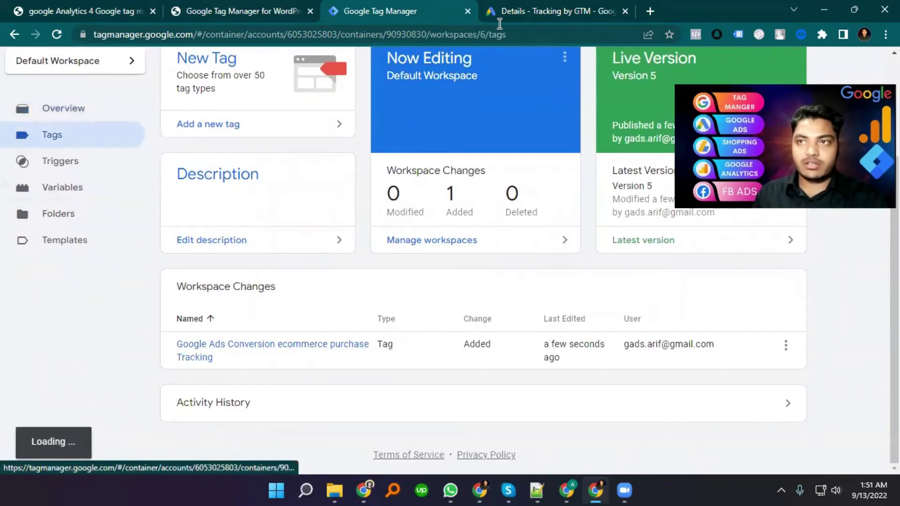
{"action": "left_click", "coordinate": [545, 4]}
{"action": "left_click", "coordinate": [159, 444]}
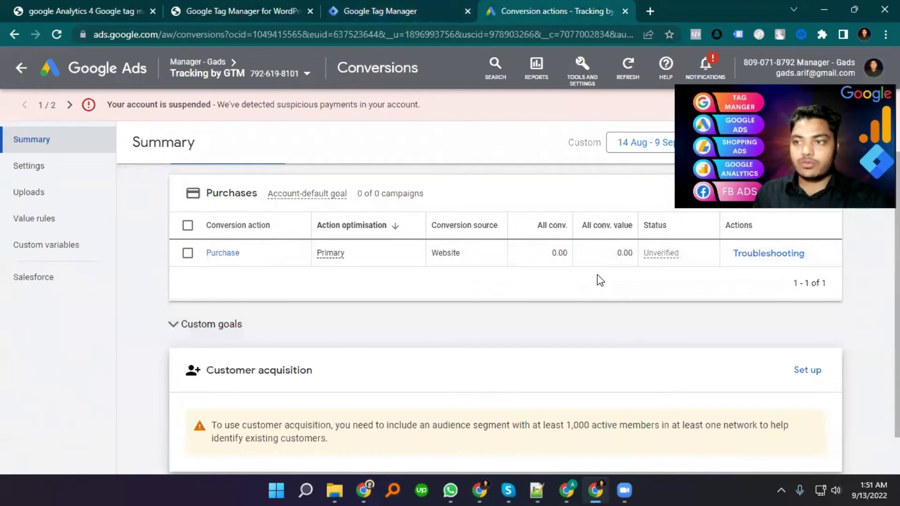
{"action": "left_click", "coordinate": [368, 10]}
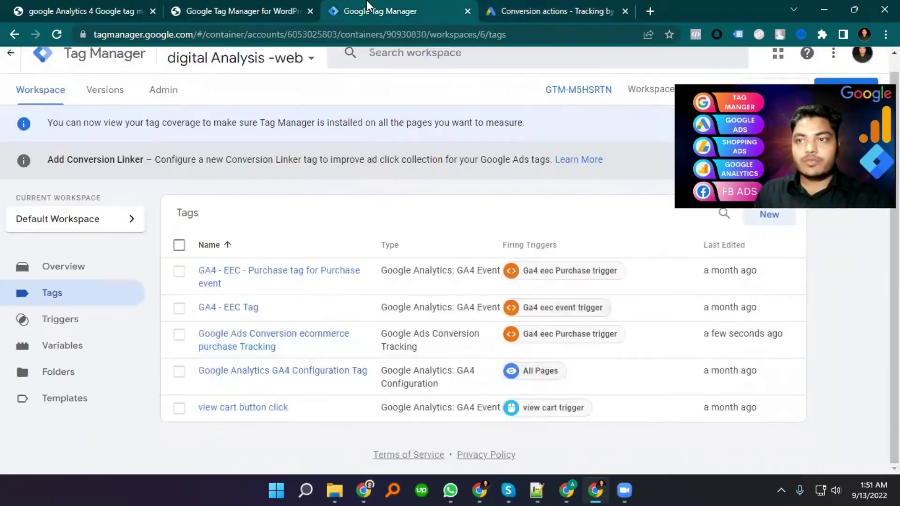
{"action": "left_click", "coordinate": [259, 15]}
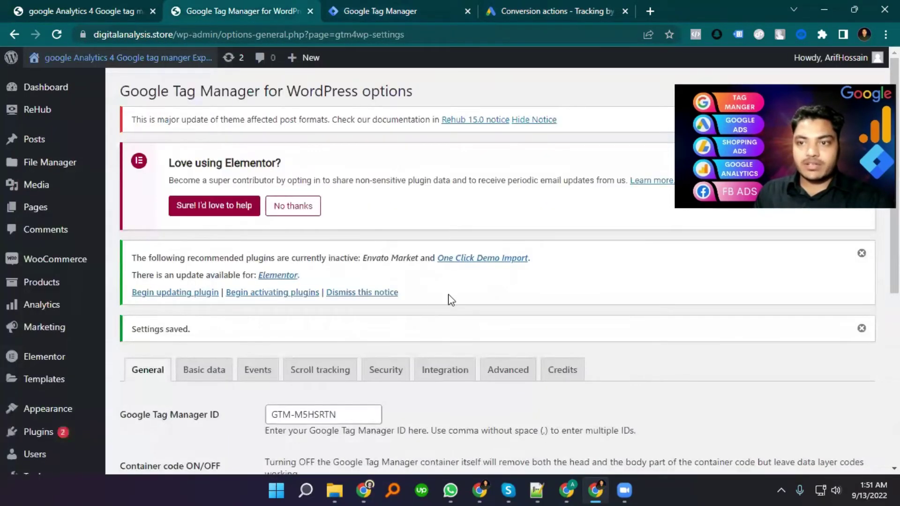
Go back to the Google Ads Conversion actions tab
{"action": "left_click", "coordinate": [538, 5]}
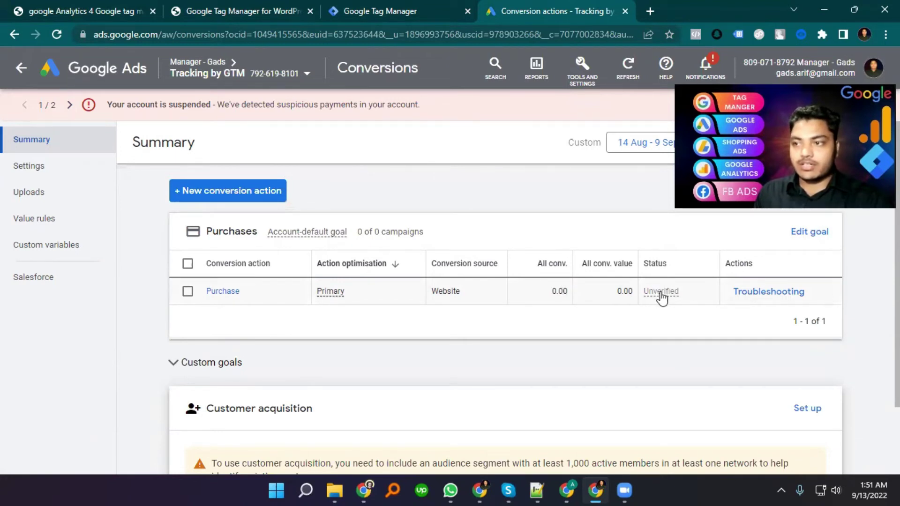
Read the explanation of the Purchase action's Unverified status
{"action": "mouse_move", "coordinate": [665, 295]}
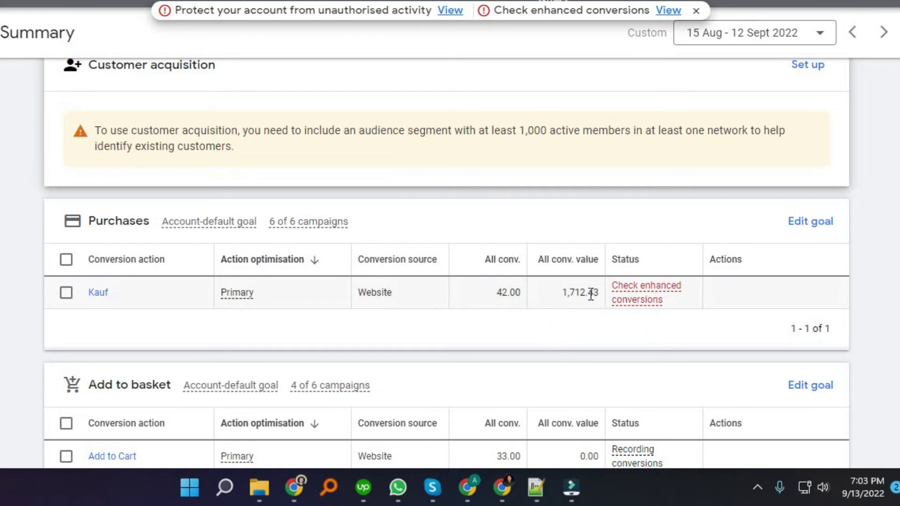
Set the conversions summary date range to 1–13 Sept 2022
{"action": "left_click", "coordinate": [774, 34]}
{"action": "left_click", "coordinate": [786, 301]}
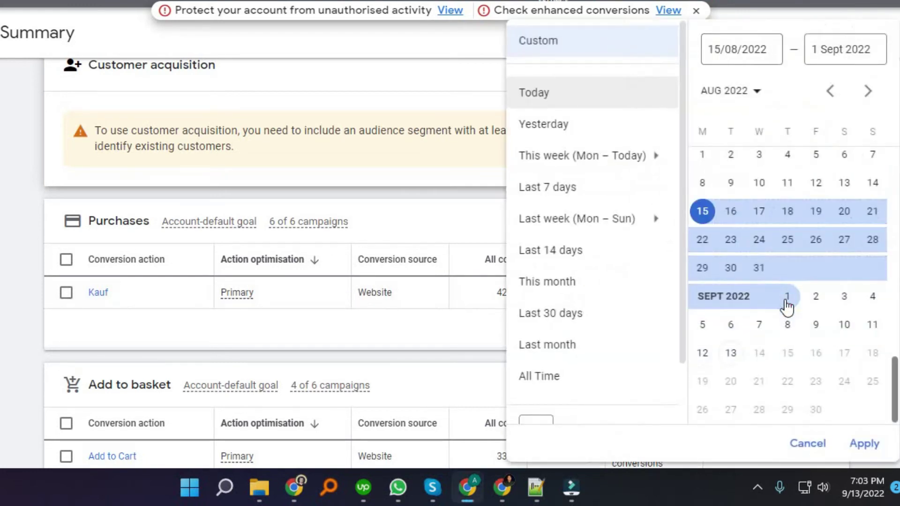
{"action": "left_click", "coordinate": [730, 353]}
{"action": "left_click", "coordinate": [789, 298]}
{"action": "left_click", "coordinate": [733, 353]}
{"action": "left_click", "coordinate": [866, 444]}
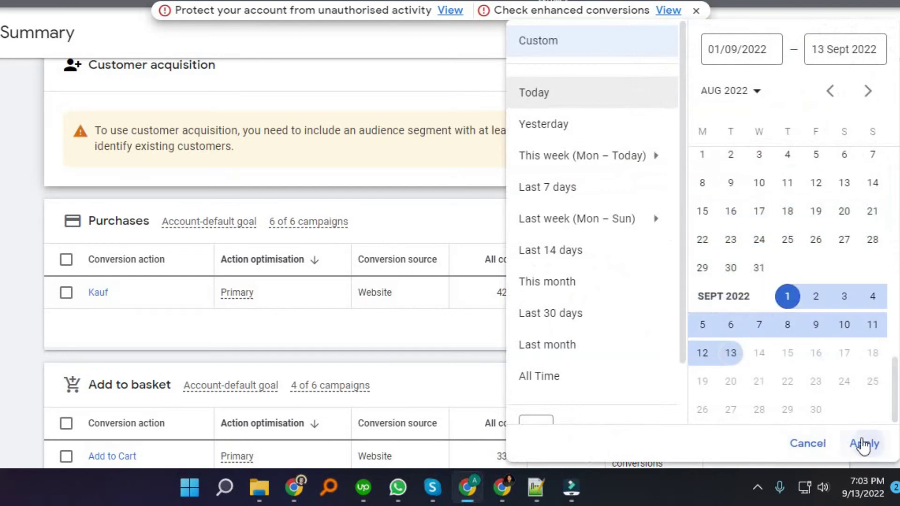